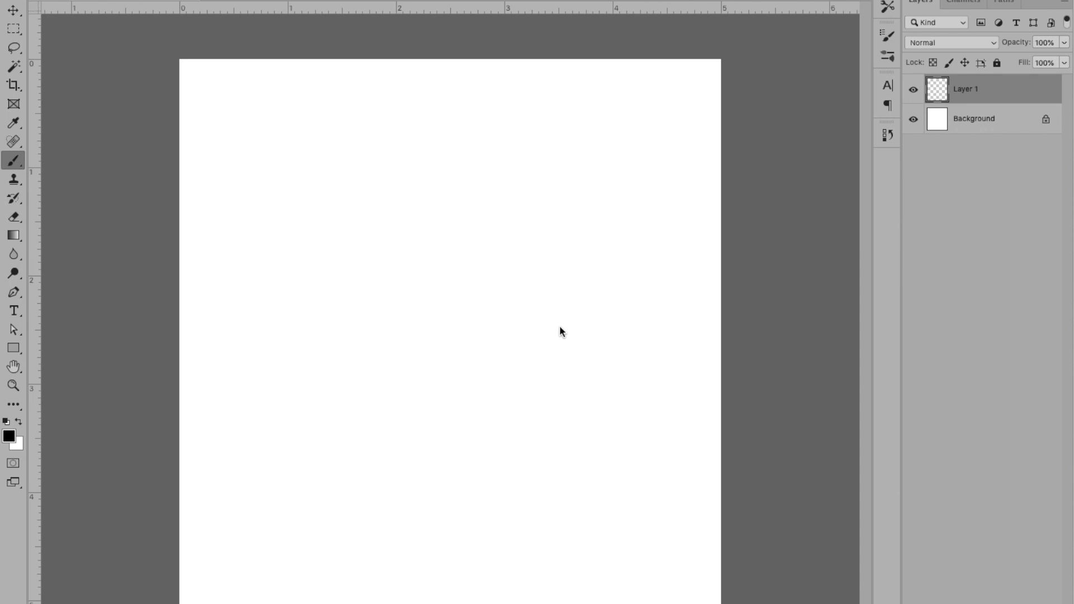
Step: Block in the head oval, jaw and chin outline, ear and face guidelines
{"action": "mouse_move", "coordinate": [468, 144]}
{"action": "left_mouse_down"}
{"action": "mouse_move", "coordinate": [415, 142]}
{"action": "mouse_move", "coordinate": [413, 374]}
{"action": "left_mouse_up"}
{"action": "left_click_drag", "start_coordinate": [375, 279], "coordinate": [543, 255]}
{"action": "mouse_move", "coordinate": [551, 318]}
{"action": "left_mouse_down"}
{"action": "mouse_move", "coordinate": [372, 190]}
{"action": "mouse_move", "coordinate": [504, 347]}
{"action": "mouse_move", "coordinate": [562, 235]}
{"action": "left_mouse_up"}
{"action": "left_click_drag", "start_coordinate": [528, 277], "coordinate": [399, 288]}
{"action": "left_click_drag", "start_coordinate": [414, 182], "coordinate": [407, 310]}
Step: Sketch both eyes and the nose, then darken the face side, jaw and eye rims
{"action": "mouse_move", "coordinate": [492, 238]}
{"action": "left_mouse_down"}
{"action": "mouse_move", "coordinate": [448, 258]}
{"action": "mouse_move", "coordinate": [501, 226]}
{"action": "left_mouse_up"}
{"action": "mouse_move", "coordinate": [394, 239]}
{"action": "left_mouse_down"}
{"action": "mouse_move", "coordinate": [386, 271]}
{"action": "mouse_move", "coordinate": [406, 279]}
{"action": "mouse_move", "coordinate": [410, 265]}
{"action": "mouse_move", "coordinate": [413, 319]}
{"action": "left_mouse_up"}
{"action": "left_click_drag", "start_coordinate": [417, 312], "coordinate": [457, 334]}
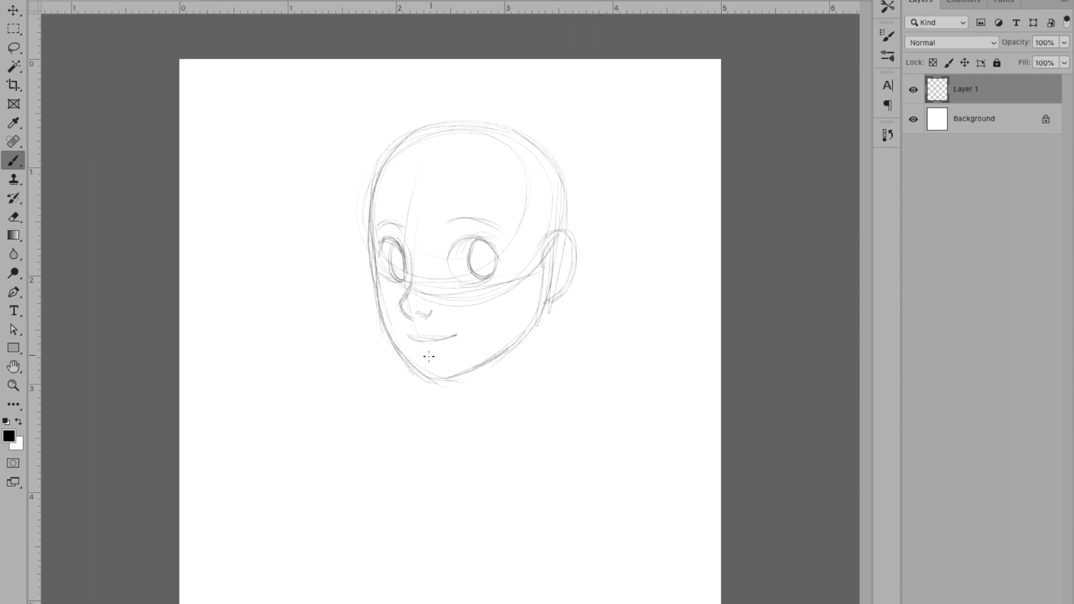
{"action": "mouse_move", "coordinate": [417, 140]}
{"action": "left_mouse_down"}
{"action": "mouse_move", "coordinate": [373, 282]}
{"action": "mouse_move", "coordinate": [387, 341]}
{"action": "mouse_move", "coordinate": [439, 378]}
{"action": "mouse_move", "coordinate": [501, 351]}
{"action": "mouse_move", "coordinate": [534, 305]}
{"action": "left_mouse_up"}
{"action": "left_click_drag", "start_coordinate": [537, 267], "coordinate": [532, 316]}
{"action": "mouse_move", "coordinate": [496, 258]}
{"action": "left_mouse_down"}
{"action": "mouse_move", "coordinate": [455, 246]}
{"action": "mouse_move", "coordinate": [402, 277]}
{"action": "mouse_move", "coordinate": [471, 275]}
{"action": "left_mouse_up"}
{"action": "left_click_drag", "start_coordinate": [452, 251], "coordinate": [449, 271]}
Step: Sketch the neck, collarbone and shoulder lines
{"action": "left_click_drag", "start_coordinate": [526, 317], "coordinate": [521, 406]}
{"action": "left_click_drag", "start_coordinate": [448, 380], "coordinate": [445, 416]}
{"action": "mouse_move", "coordinate": [442, 403]}
{"action": "left_mouse_down"}
{"action": "mouse_move", "coordinate": [403, 421]}
{"action": "mouse_move", "coordinate": [520, 414]}
{"action": "left_mouse_up"}
{"action": "left_click_drag", "start_coordinate": [520, 363], "coordinate": [556, 457]}
{"action": "mouse_move", "coordinate": [446, 416]}
{"action": "left_mouse_down"}
{"action": "mouse_move", "coordinate": [447, 382]}
{"action": "mouse_move", "coordinate": [446, 417]}
{"action": "mouse_move", "coordinate": [523, 413]}
{"action": "left_mouse_up"}
{"action": "mouse_move", "coordinate": [449, 379]}
{"action": "left_mouse_down"}
{"action": "mouse_move", "coordinate": [523, 335]}
{"action": "mouse_move", "coordinate": [523, 414]}
{"action": "mouse_move", "coordinate": [444, 417]}
{"action": "left_mouse_up"}
Step: Draw the inner ear curves, the smiling mouth and the collar strokes across the shoulders
{"action": "mouse_move", "coordinate": [537, 269]}
{"action": "left_mouse_down"}
{"action": "mouse_move", "coordinate": [559, 251]}
{"action": "mouse_move", "coordinate": [546, 295]}
{"action": "left_mouse_up"}
{"action": "left_click_drag", "start_coordinate": [407, 334], "coordinate": [450, 335]}
{"action": "mouse_move", "coordinate": [452, 347]}
{"action": "left_mouse_down"}
{"action": "mouse_move", "coordinate": [422, 351]}
{"action": "mouse_move", "coordinate": [423, 434]}
{"action": "mouse_move", "coordinate": [392, 451]}
{"action": "mouse_move", "coordinate": [523, 414]}
{"action": "left_mouse_up"}
{"action": "left_click_drag", "start_coordinate": [428, 458], "coordinate": [526, 427]}
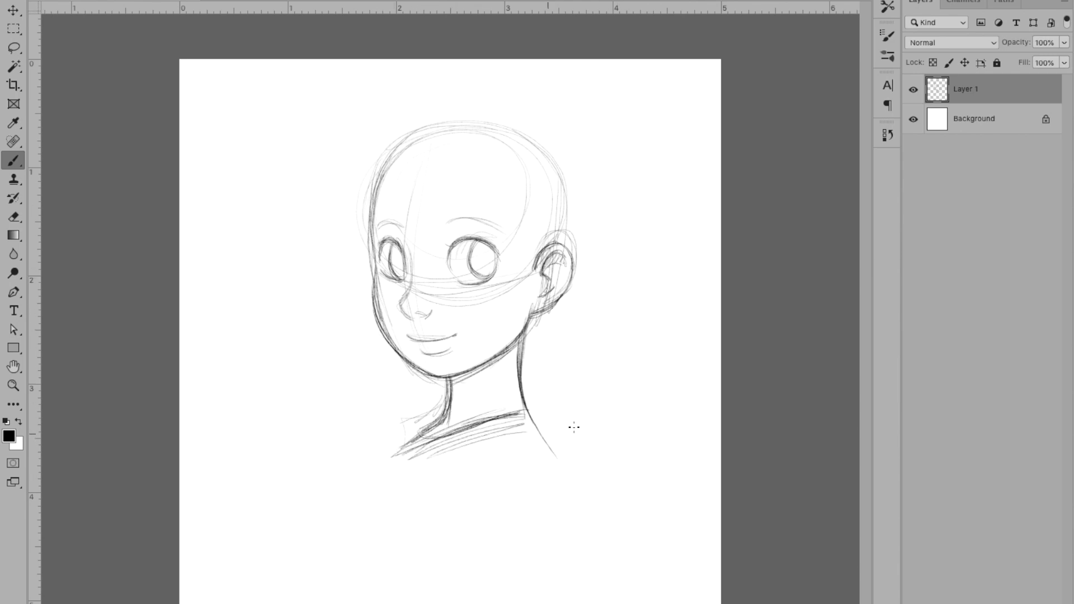
Step: Sketch the bangs across the forehead and outline the hair over the top of the head
{"action": "left_click_drag", "start_coordinate": [424, 161], "coordinate": [439, 209]}
{"action": "left_click_drag", "start_coordinate": [472, 159], "coordinate": [506, 229]}
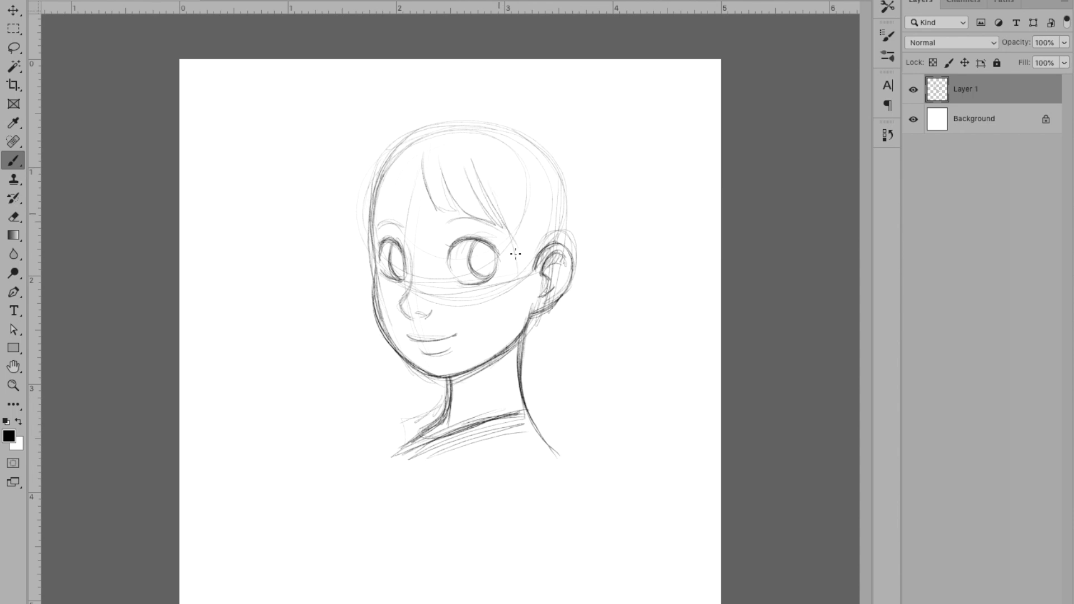
{"action": "left_click_drag", "start_coordinate": [520, 182], "coordinate": [532, 283]}
{"action": "left_click_drag", "start_coordinate": [419, 159], "coordinate": [404, 218]}
{"action": "mouse_move", "coordinate": [396, 143]}
{"action": "left_mouse_down"}
{"action": "mouse_move", "coordinate": [359, 229]}
{"action": "mouse_move", "coordinate": [374, 257]}
{"action": "mouse_move", "coordinate": [353, 222]}
{"action": "mouse_move", "coordinate": [470, 124]}
{"action": "mouse_move", "coordinate": [567, 193]}
{"action": "left_mouse_up"}
Step: Outline the right side of the hair falling behind the shoulder
{"action": "mouse_move", "coordinate": [532, 140]}
{"action": "left_mouse_down"}
{"action": "mouse_move", "coordinate": [572, 263]}
{"action": "mouse_move", "coordinate": [592, 383]}
{"action": "left_mouse_up"}
{"action": "left_click_drag", "start_coordinate": [589, 386], "coordinate": [577, 419]}
{"action": "left_click_drag", "start_coordinate": [521, 333], "coordinate": [537, 435]}
{"action": "left_click_drag", "start_coordinate": [537, 428], "coordinate": [495, 476]}
{"action": "left_click_drag", "start_coordinate": [557, 444], "coordinate": [594, 386]}
{"action": "left_click_drag", "start_coordinate": [571, 208], "coordinate": [601, 397]}
{"action": "left_click_drag", "start_coordinate": [545, 244], "coordinate": [529, 279]}
{"action": "left_click_drag", "start_coordinate": [569, 221], "coordinate": [537, 310]}
Step: Add long hair falling down the left side of the face
{"action": "left_click_drag", "start_coordinate": [380, 334], "coordinate": [353, 436]}
{"action": "left_click_drag", "start_coordinate": [370, 358], "coordinate": [348, 448]}
{"action": "left_click_drag", "start_coordinate": [392, 151], "coordinate": [350, 230]}
{"action": "left_click_drag", "start_coordinate": [372, 168], "coordinate": [358, 252]}
{"action": "left_click_drag", "start_coordinate": [386, 156], "coordinate": [417, 229]}
Step: Add bang strands, redraw the crown and redraw the right hair outline
{"action": "mouse_move", "coordinate": [434, 151]}
{"action": "left_mouse_down"}
{"action": "mouse_move", "coordinate": [447, 226]}
{"action": "mouse_move", "coordinate": [498, 238]}
{"action": "left_mouse_up"}
{"action": "left_click_drag", "start_coordinate": [492, 196], "coordinate": [525, 302]}
{"action": "left_click_drag", "start_coordinate": [514, 168], "coordinate": [537, 275]}
{"action": "mouse_move", "coordinate": [366, 168]}
{"action": "left_mouse_down"}
{"action": "mouse_move", "coordinate": [540, 148]}
{"action": "mouse_move", "coordinate": [569, 184]}
{"action": "mouse_move", "coordinate": [585, 338]}
{"action": "left_mouse_up"}
{"action": "left_click_drag", "start_coordinate": [582, 291], "coordinate": [554, 453]}
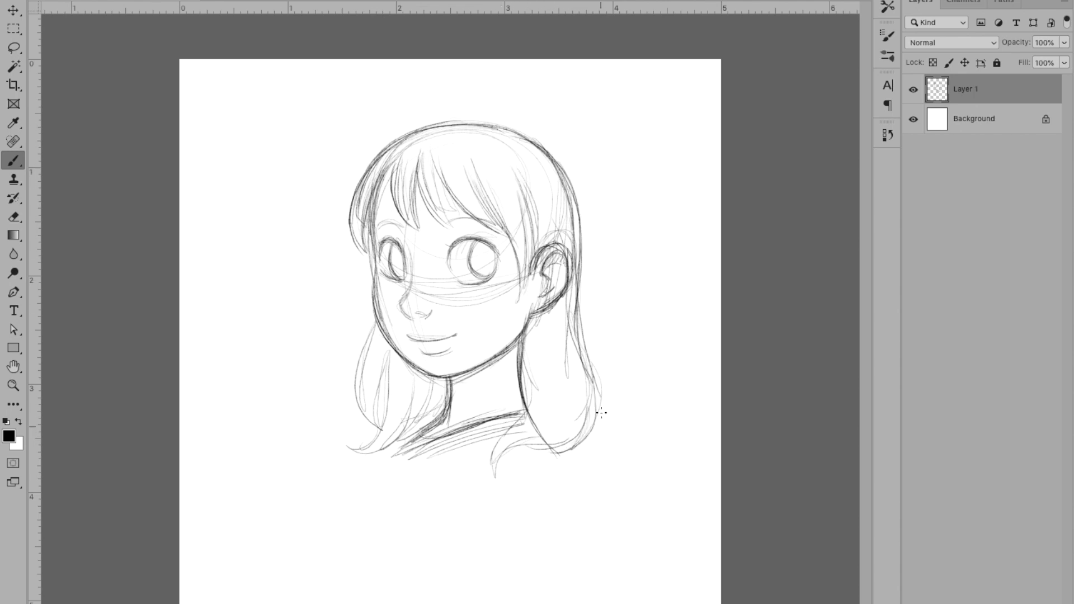
Step: Select the whole sketch and enlarge it, shifting it to the left
{"action": "key", "text": "l"}
{"action": "left_click_drag", "start_coordinate": [329, 451], "coordinate": [302, 168]}
{"action": "key", "text": "v"}
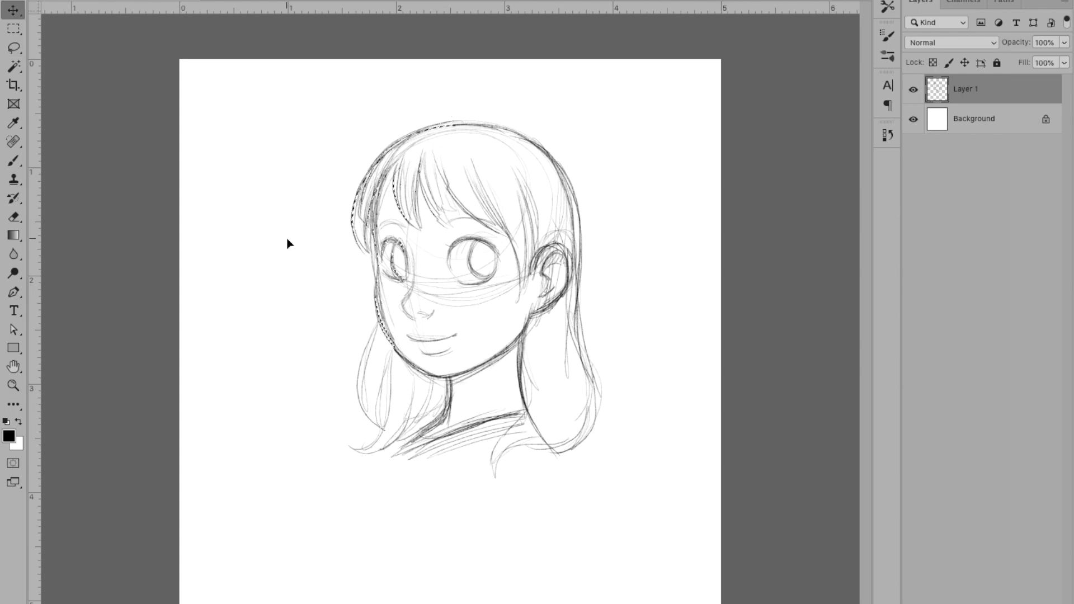
{"action": "key", "text": "m"}
{"action": "mouse_move", "coordinate": [295, 101]}
{"action": "left_mouse_down"}
{"action": "mouse_move", "coordinate": [638, 501]}
{"action": "mouse_move", "coordinate": [709, 548]}
{"action": "left_mouse_up"}
{"action": "key", "text": "ctrl+t"}
{"action": "left_click_drag", "start_coordinate": [635, 458], "coordinate": [593, 458]}
{"action": "key", "text": "Return"}
{"action": "key", "text": "ctrl+d"}
Step: Darken the left eye outline, nose and both eyebrows
{"action": "key", "text": "b"}
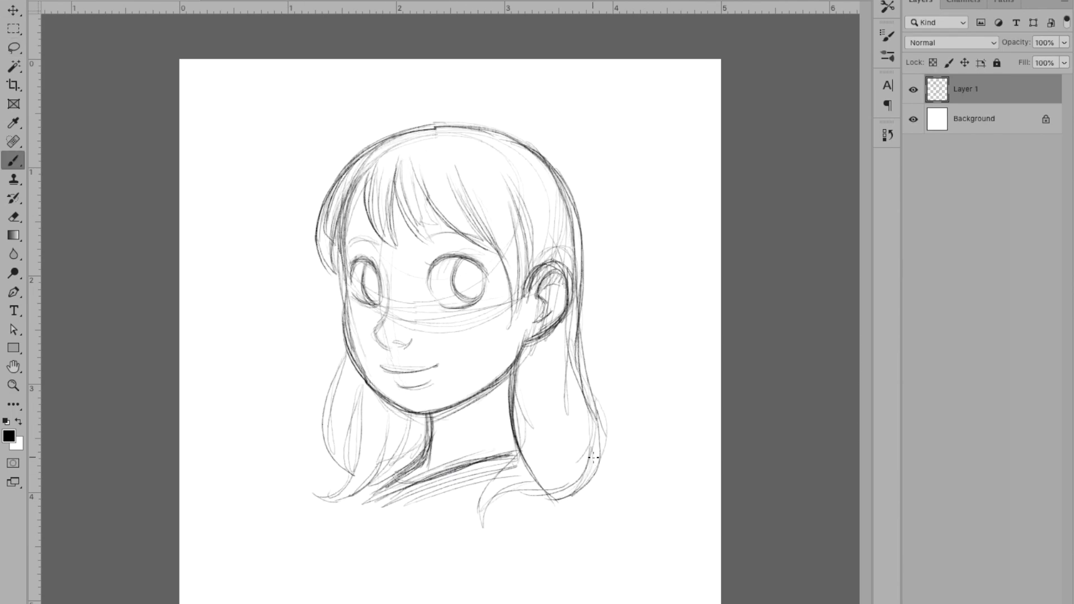
{"action": "left_click_drag", "start_coordinate": [353, 264], "coordinate": [434, 366]}
{"action": "left_click_drag", "start_coordinate": [421, 242], "coordinate": [500, 257]}
{"action": "left_click_drag", "start_coordinate": [343, 248], "coordinate": [376, 246]}
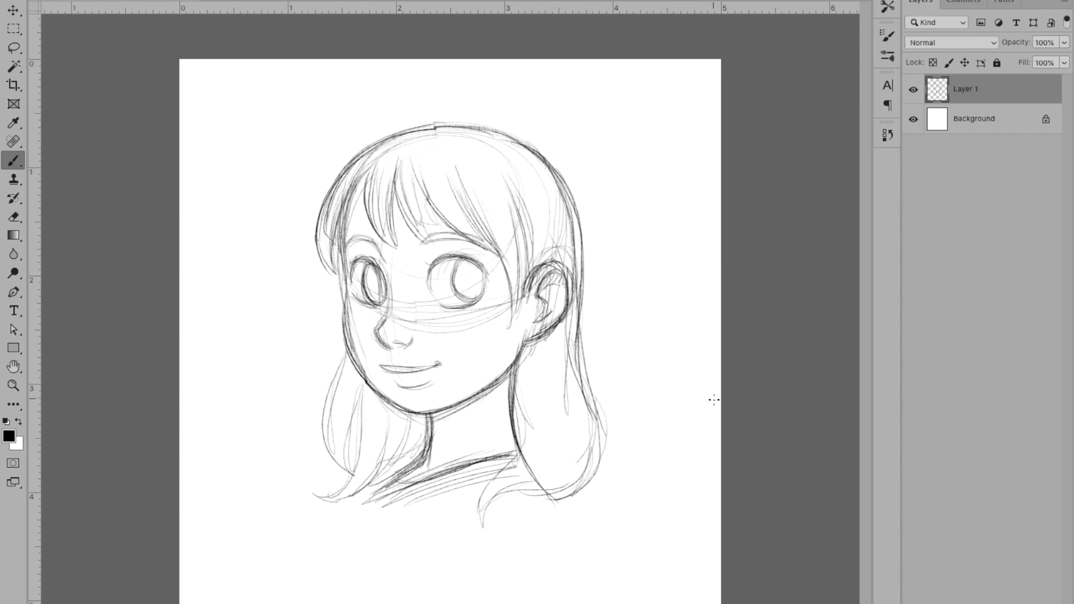
Step: Lower the sketch layer's opacity and add a new empty layer above it
{"action": "left_click_drag", "start_coordinate": [1064, 43], "coordinate": [1018, 56]}
{"action": "left_click", "coordinate": [1048, 584]}
{"action": "key", "text": "ctrl+plus"}
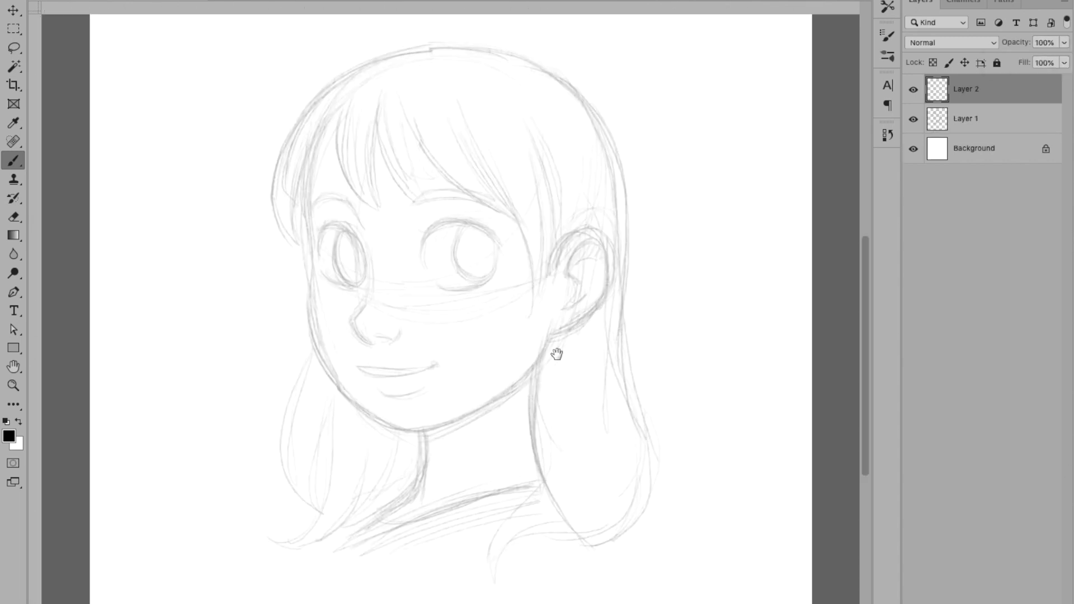
Step: Ink the face contour from the left cheek down to the chin and up the jaw
{"action": "left_click_drag", "start_coordinate": [556, 354], "coordinate": [635, 414]}
{"action": "key", "text": "ctrl+r"}
{"action": "left_click_drag", "start_coordinate": [385, 277], "coordinate": [388, 392]}
{"action": "left_click_drag", "start_coordinate": [392, 323], "coordinate": [495, 491]}
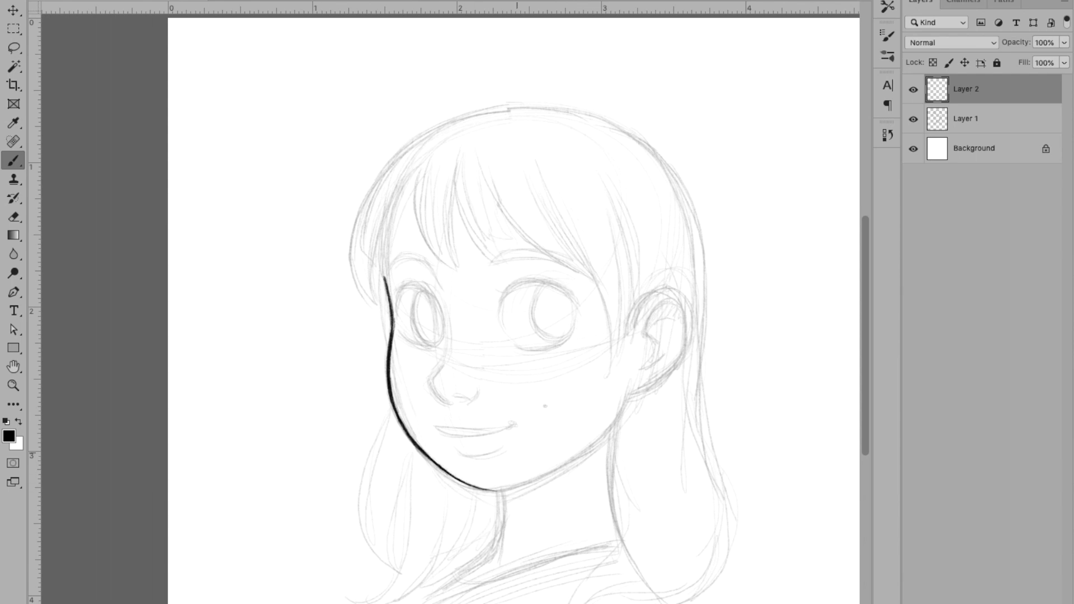
{"action": "mouse_move", "coordinate": [496, 491]}
{"action": "left_mouse_down"}
{"action": "mouse_move", "coordinate": [605, 426]}
{"action": "mouse_move", "coordinate": [535, 480]}
{"action": "left_mouse_up"}
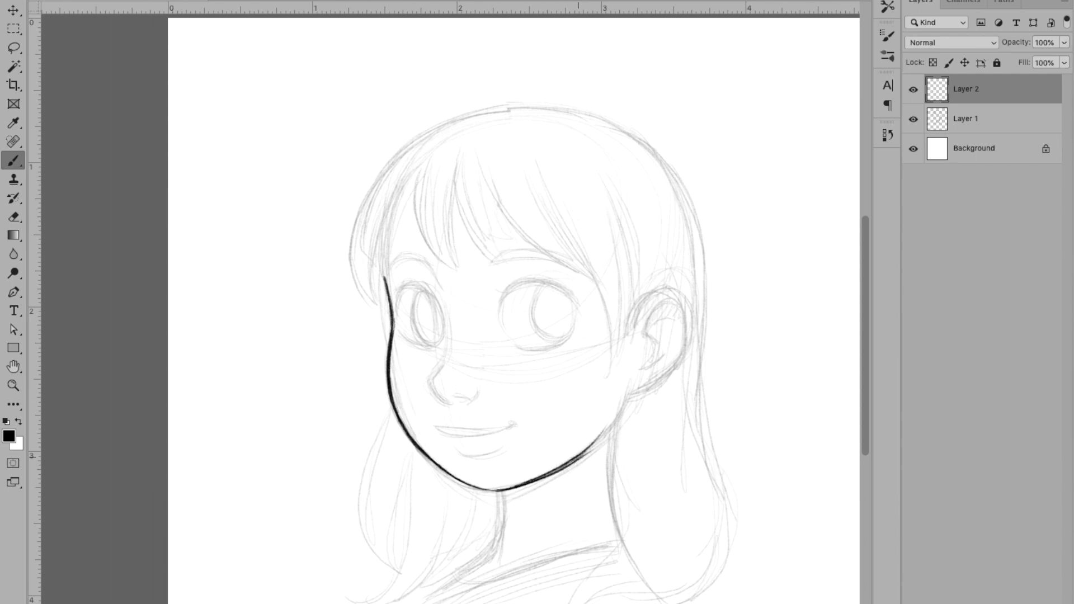
Step: Ink the left eye's upper lid and hatch its iris dark
{"action": "left_click_drag", "start_coordinate": [398, 299], "coordinate": [428, 280]}
{"action": "mouse_move", "coordinate": [432, 285]}
{"action": "left_mouse_down"}
{"action": "mouse_move", "coordinate": [445, 322]}
{"action": "mouse_move", "coordinate": [426, 338]}
{"action": "mouse_move", "coordinate": [442, 338]}
{"action": "mouse_move", "coordinate": [421, 312]}
{"action": "mouse_move", "coordinate": [445, 335]}
{"action": "left_mouse_up"}
{"action": "left_click_drag", "start_coordinate": [432, 290], "coordinate": [416, 315]}
{"action": "left_click_drag", "start_coordinate": [427, 303], "coordinate": [399, 329]}
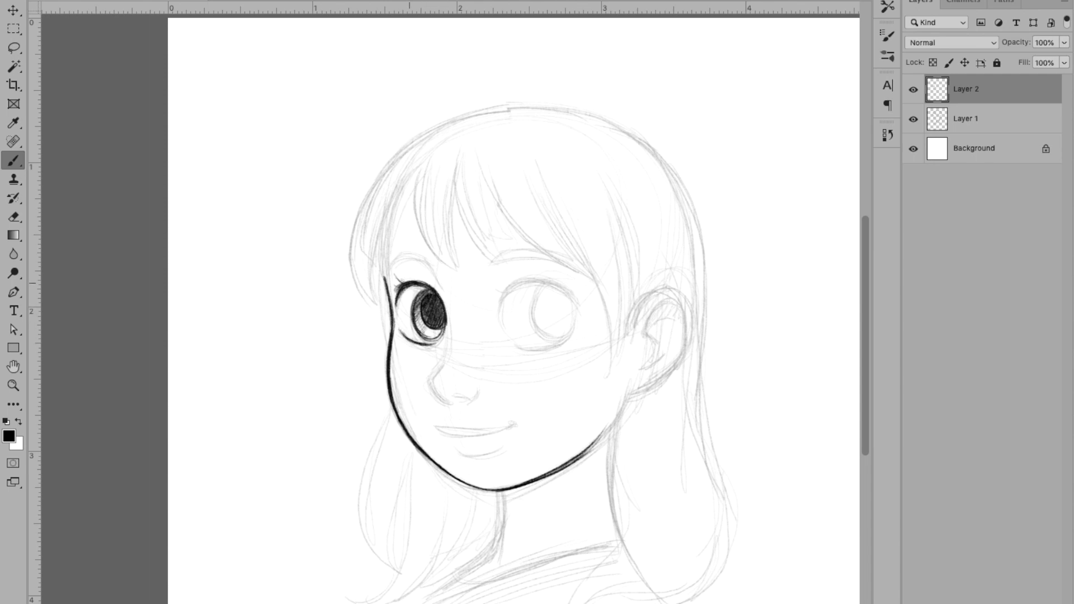
Step: Ink the right eye's lids and iris rings, hatching the iris darker
{"action": "mouse_move", "coordinate": [506, 289]}
{"action": "left_mouse_down"}
{"action": "mouse_move", "coordinate": [499, 313]}
{"action": "mouse_move", "coordinate": [556, 283]}
{"action": "mouse_move", "coordinate": [576, 311]}
{"action": "mouse_move", "coordinate": [554, 284]}
{"action": "left_mouse_up"}
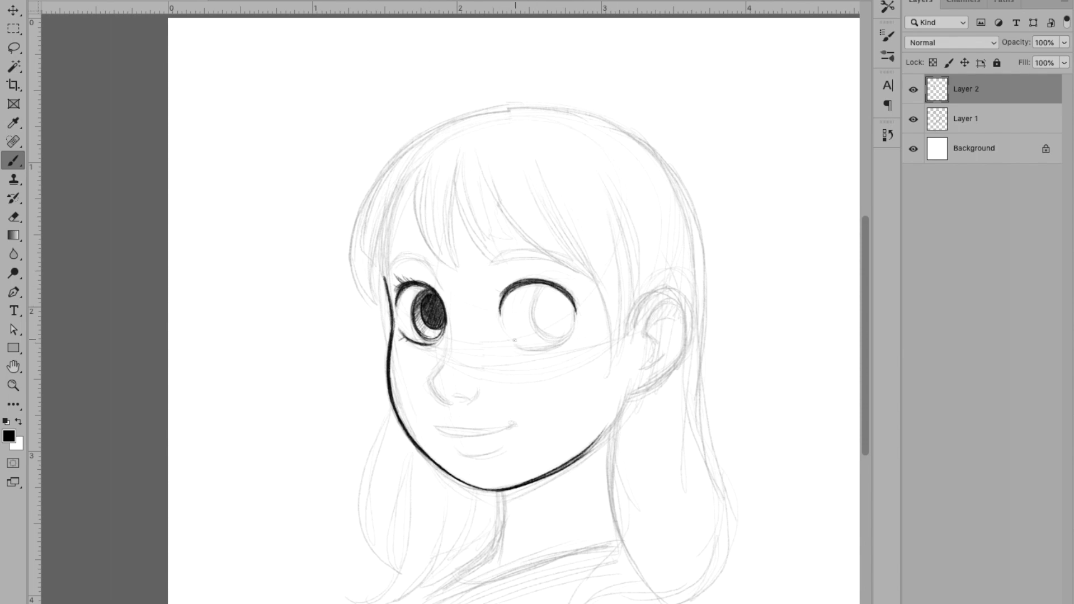
{"action": "left_click_drag", "start_coordinate": [512, 340], "coordinate": [561, 343]}
{"action": "mouse_move", "coordinate": [545, 290]}
{"action": "left_mouse_down"}
{"action": "mouse_move", "coordinate": [559, 336]}
{"action": "mouse_move", "coordinate": [562, 321]}
{"action": "mouse_move", "coordinate": [570, 326]}
{"action": "mouse_move", "coordinate": [545, 321]}
{"action": "left_mouse_up"}
{"action": "left_click_drag", "start_coordinate": [572, 297], "coordinate": [554, 326]}
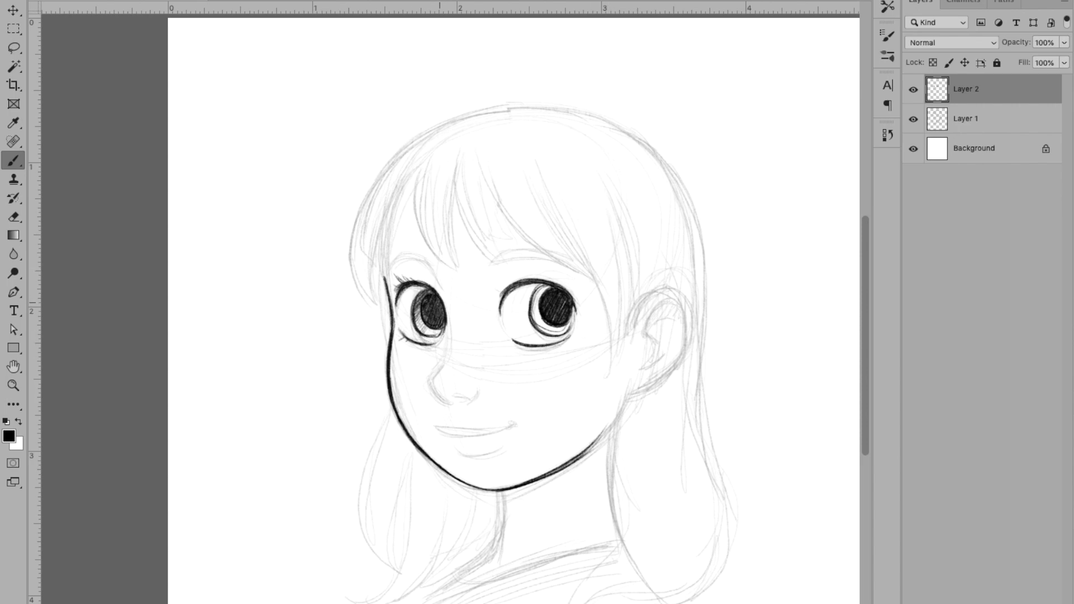
{"action": "mouse_move", "coordinate": [546, 285]}
{"action": "left_mouse_down"}
{"action": "mouse_move", "coordinate": [532, 303]}
{"action": "mouse_move", "coordinate": [573, 326]}
{"action": "left_mouse_up"}
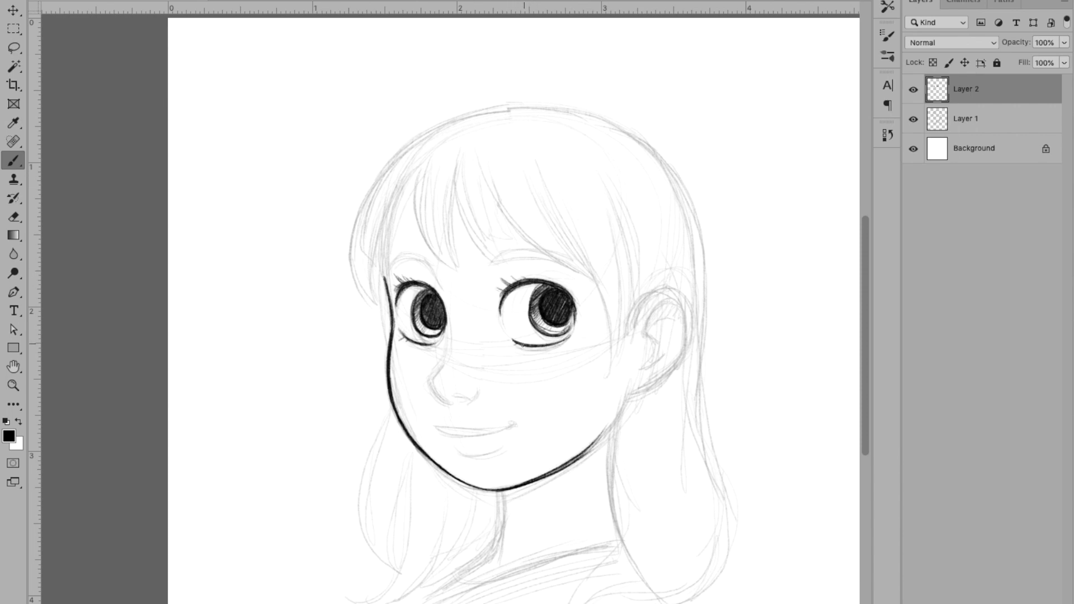
Step: Ink both eyebrows, the smiling mouth, the lower lip and the chin line
{"action": "mouse_move", "coordinate": [387, 270]}
{"action": "left_mouse_down"}
{"action": "mouse_move", "coordinate": [430, 261]}
{"action": "mouse_move", "coordinate": [437, 372]}
{"action": "mouse_move", "coordinate": [453, 403]}
{"action": "left_mouse_up"}
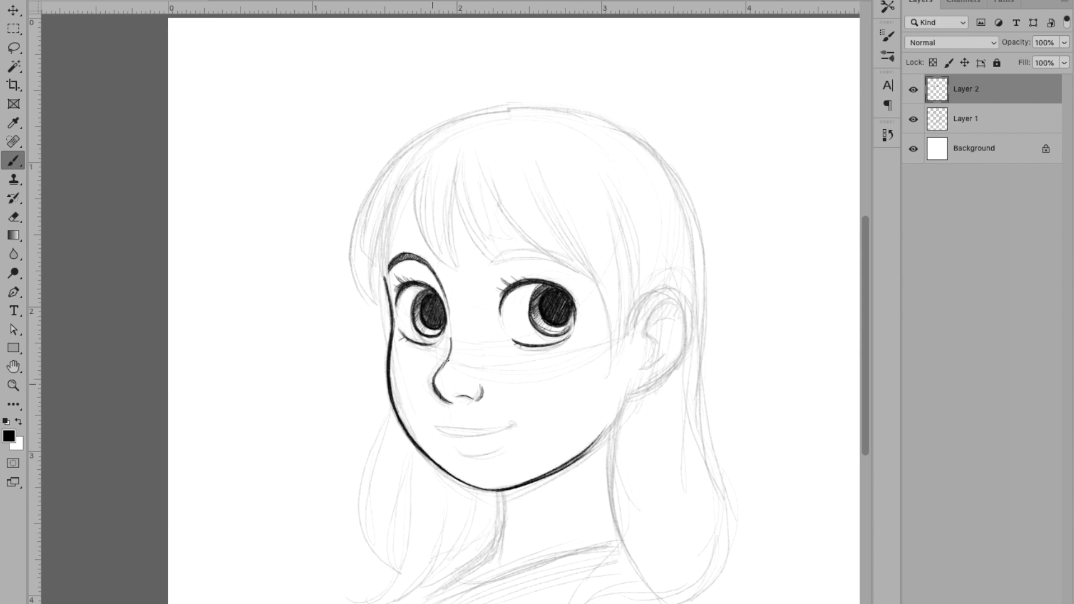
{"action": "mouse_move", "coordinate": [491, 263]}
{"action": "left_mouse_down"}
{"action": "mouse_move", "coordinate": [567, 262]}
{"action": "mouse_move", "coordinate": [530, 255]}
{"action": "mouse_move", "coordinate": [554, 258]}
{"action": "left_mouse_up"}
{"action": "mouse_move", "coordinate": [435, 426]}
{"action": "left_mouse_down"}
{"action": "mouse_move", "coordinate": [473, 429]}
{"action": "mouse_move", "coordinate": [501, 447]}
{"action": "mouse_move", "coordinate": [475, 434]}
{"action": "mouse_move", "coordinate": [509, 428]}
{"action": "left_mouse_up"}
{"action": "left_click_drag", "start_coordinate": [452, 448], "coordinate": [500, 448]}
{"action": "left_click_drag", "start_coordinate": [472, 490], "coordinate": [562, 470]}
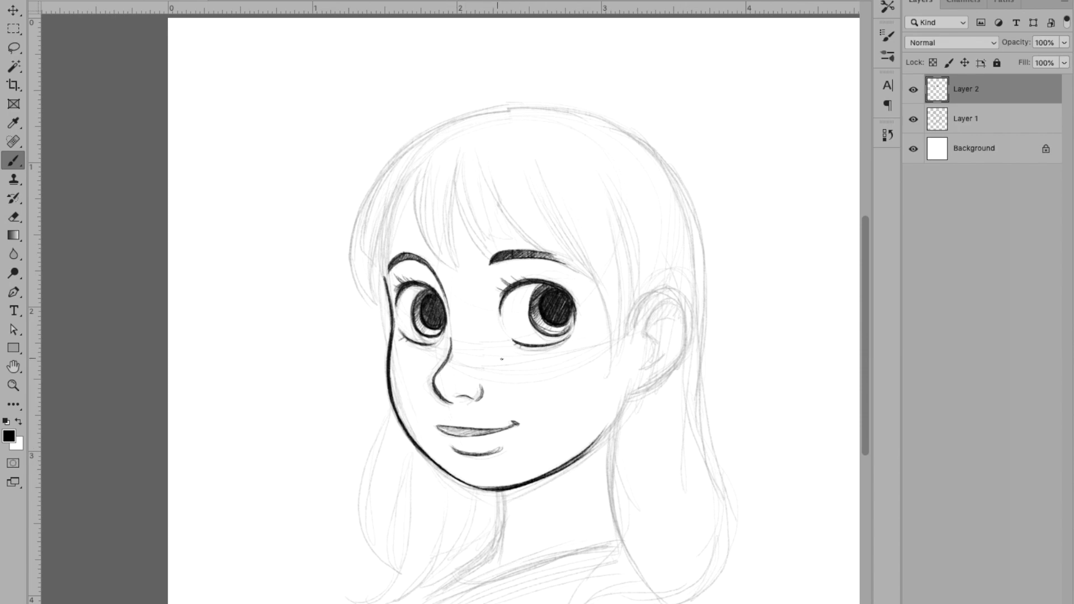
Step: Ink the bang strands and the long hair strands on the right
{"action": "left_click_drag", "start_coordinate": [420, 154], "coordinate": [462, 271]}
{"action": "mouse_move", "coordinate": [451, 179]}
{"action": "left_mouse_down"}
{"action": "mouse_move", "coordinate": [462, 264]}
{"action": "mouse_move", "coordinate": [457, 246]}
{"action": "mouse_move", "coordinate": [489, 252]}
{"action": "mouse_move", "coordinate": [501, 242]}
{"action": "left_mouse_up"}
{"action": "mouse_move", "coordinate": [482, 162]}
{"action": "left_mouse_down"}
{"action": "mouse_move", "coordinate": [523, 249]}
{"action": "mouse_move", "coordinate": [593, 276]}
{"action": "left_mouse_up"}
{"action": "left_click_drag", "start_coordinate": [530, 172], "coordinate": [596, 279]}
{"action": "left_click_drag", "start_coordinate": [588, 196], "coordinate": [616, 372]}
{"action": "left_click_drag", "start_coordinate": [618, 289], "coordinate": [607, 400]}
{"action": "mouse_move", "coordinate": [629, 204]}
{"action": "left_mouse_down"}
{"action": "mouse_move", "coordinate": [610, 394]}
{"action": "mouse_move", "coordinate": [625, 339]}
{"action": "left_mouse_up"}
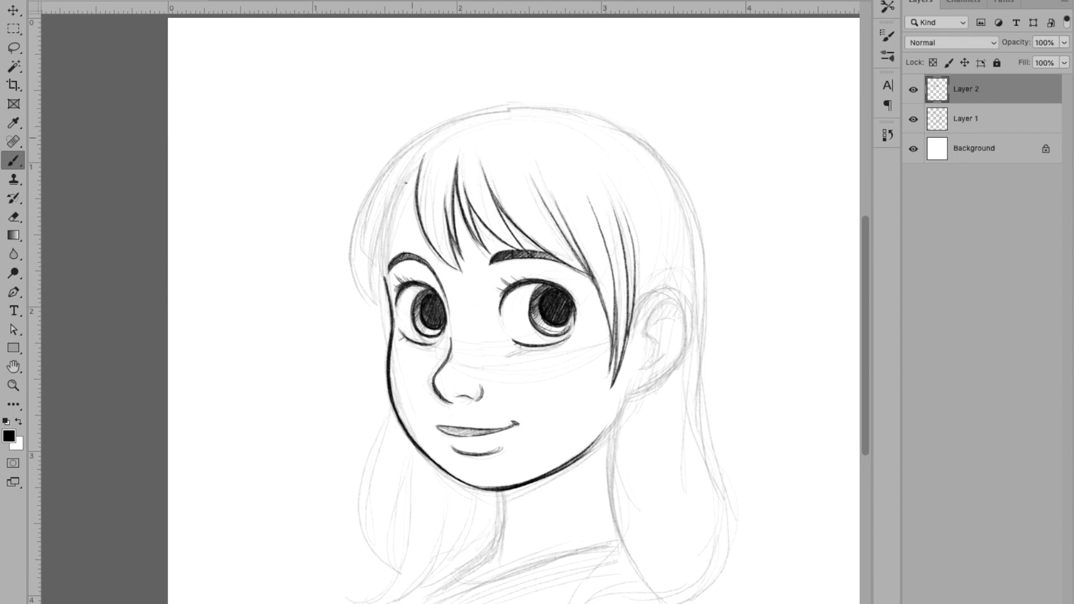
Step: Ink the left face edge, left bangs, top-of-head contour and right hair contour
{"action": "left_click_drag", "start_coordinate": [416, 169], "coordinate": [385, 282]}
{"action": "left_click_drag", "start_coordinate": [439, 125], "coordinate": [354, 252]}
{"action": "mouse_move", "coordinate": [361, 211]}
{"action": "left_mouse_down"}
{"action": "mouse_move", "coordinate": [352, 275]}
{"action": "mouse_move", "coordinate": [358, 305]}
{"action": "mouse_move", "coordinate": [371, 304]}
{"action": "left_mouse_up"}
{"action": "left_click_drag", "start_coordinate": [390, 257], "coordinate": [376, 302]}
{"action": "left_click_drag", "start_coordinate": [417, 167], "coordinate": [374, 242]}
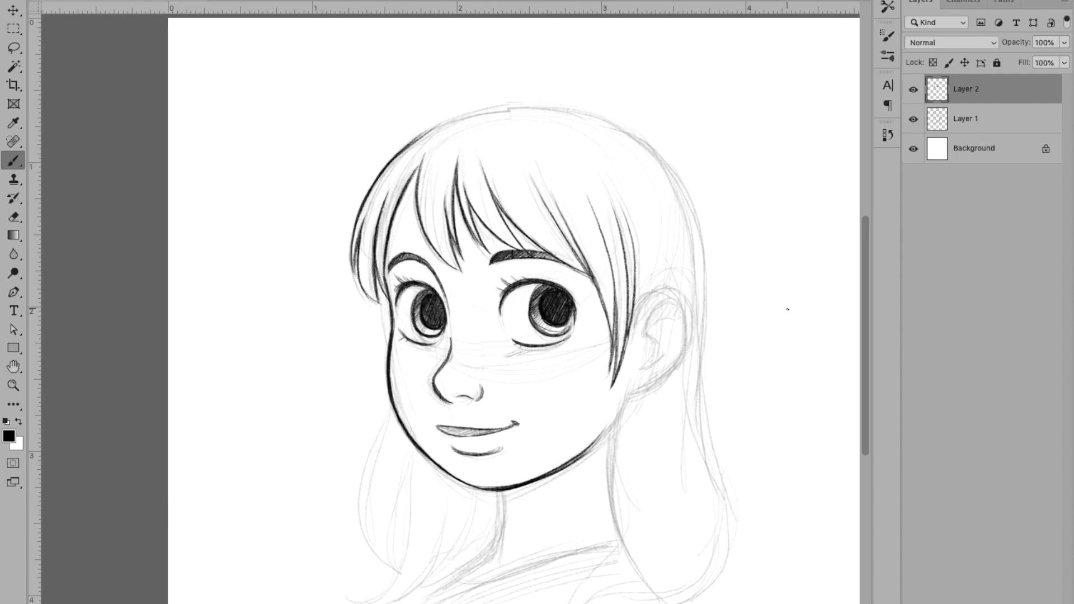
{"action": "mouse_move", "coordinate": [403, 150]}
{"action": "left_mouse_down"}
{"action": "mouse_move", "coordinate": [529, 106]}
{"action": "mouse_move", "coordinate": [647, 150]}
{"action": "mouse_move", "coordinate": [685, 207]}
{"action": "mouse_move", "coordinate": [705, 442]}
{"action": "left_mouse_up"}
{"action": "mouse_move", "coordinate": [625, 403]}
{"action": "left_mouse_down"}
{"action": "mouse_move", "coordinate": [622, 313]}
{"action": "mouse_move", "coordinate": [618, 451]}
{"action": "mouse_move", "coordinate": [648, 499]}
{"action": "left_mouse_up"}
Step: Ink both sides of the neck, hatch the chin shadow and draw the ear
{"action": "mouse_move", "coordinate": [503, 400]}
{"action": "left_mouse_down"}
{"action": "mouse_move", "coordinate": [506, 458]}
{"action": "mouse_move", "coordinate": [462, 511]}
{"action": "mouse_move", "coordinate": [588, 359]}
{"action": "left_mouse_up"}
{"action": "left_click_drag", "start_coordinate": [579, 366], "coordinate": [601, 348]}
{"action": "mouse_move", "coordinate": [632, 213]}
{"action": "left_mouse_down"}
{"action": "mouse_move", "coordinate": [674, 203]}
{"action": "mouse_move", "coordinate": [680, 280]}
{"action": "left_mouse_up"}
{"action": "mouse_move", "coordinate": [616, 310]}
{"action": "left_mouse_down"}
{"action": "mouse_move", "coordinate": [677, 273]}
{"action": "mouse_move", "coordinate": [649, 302]}
{"action": "left_mouse_up"}
{"action": "mouse_move", "coordinate": [632, 234]}
{"action": "left_mouse_down"}
{"action": "mouse_move", "coordinate": [644, 214]}
{"action": "mouse_move", "coordinate": [668, 210]}
{"action": "mouse_move", "coordinate": [626, 248]}
{"action": "mouse_move", "coordinate": [662, 211]}
{"action": "mouse_move", "coordinate": [678, 242]}
{"action": "mouse_move", "coordinate": [643, 286]}
{"action": "mouse_move", "coordinate": [641, 268]}
{"action": "mouse_move", "coordinate": [637, 291]}
{"action": "mouse_move", "coordinate": [666, 267]}
{"action": "mouse_move", "coordinate": [660, 231]}
{"action": "mouse_move", "coordinate": [662, 250]}
{"action": "left_mouse_up"}
Step: Ink a curved lock on the lower right hair, redoing one bad stroke
{"action": "left_click_drag", "start_coordinate": [615, 314], "coordinate": [627, 490]}
{"action": "left_click_drag", "start_coordinate": [643, 412], "coordinate": [582, 508]}
{"action": "key", "text": "ctrl+z"}
{"action": "left_click_drag", "start_coordinate": [621, 448], "coordinate": [586, 508]}
{"action": "key", "text": "ctrl+minus"}
Step: Ink the remaining lower right hair locks and the right hair outline
{"action": "left_click_drag", "start_coordinate": [541, 426], "coordinate": [524, 493]}
{"action": "left_click_drag", "start_coordinate": [562, 442], "coordinate": [526, 497]}
{"action": "left_click_drag", "start_coordinate": [564, 426], "coordinate": [548, 483]}
{"action": "left_click_drag", "start_coordinate": [579, 267], "coordinate": [579, 313]}
{"action": "mouse_move", "coordinate": [582, 350]}
{"action": "left_mouse_down"}
{"action": "mouse_move", "coordinate": [588, 437]}
{"action": "mouse_move", "coordinate": [544, 489]}
{"action": "left_mouse_up"}
{"action": "left_click_drag", "start_coordinate": [576, 426], "coordinate": [547, 490]}
{"action": "left_click_drag", "start_coordinate": [570, 425], "coordinate": [594, 494]}
{"action": "mouse_move", "coordinate": [571, 291]}
{"action": "left_mouse_down"}
{"action": "mouse_move", "coordinate": [595, 441]}
{"action": "mouse_move", "coordinate": [576, 488]}
{"action": "left_mouse_up"}
{"action": "mouse_move", "coordinate": [577, 425]}
{"action": "left_mouse_down"}
{"action": "mouse_move", "coordinate": [572, 474]}
{"action": "mouse_move", "coordinate": [588, 458]}
{"action": "left_mouse_up"}
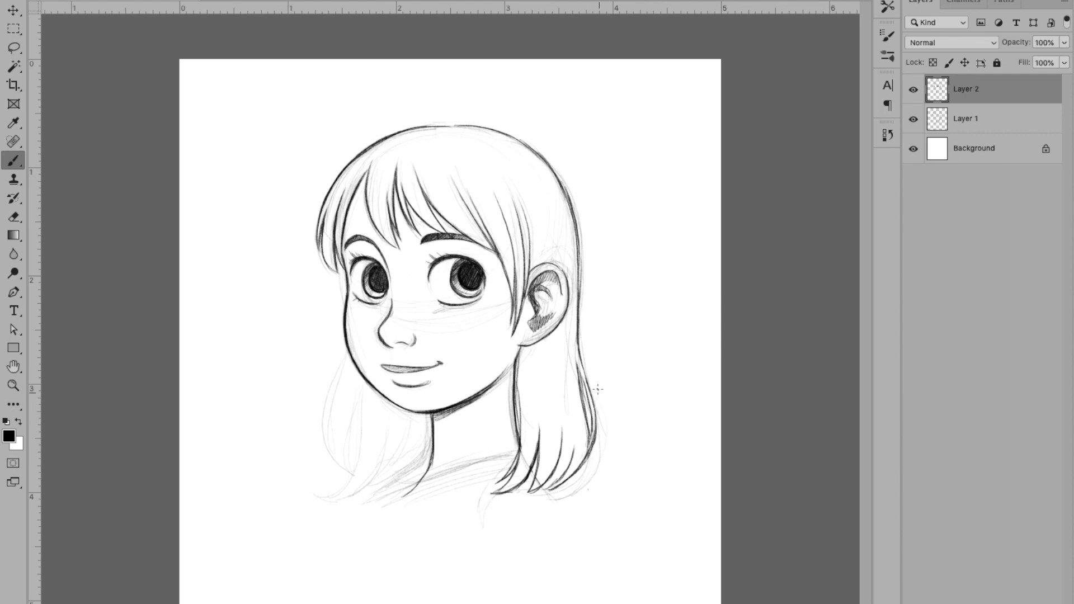
Step: Add hair strokes beside the neck and ink the lower left hair lock
{"action": "mouse_move", "coordinate": [527, 343]}
{"action": "left_mouse_down"}
{"action": "mouse_move", "coordinate": [509, 475]}
{"action": "mouse_move", "coordinate": [545, 422]}
{"action": "left_mouse_up"}
{"action": "left_click_drag", "start_coordinate": [542, 351], "coordinate": [547, 404]}
{"action": "key", "text": "ctrl+r"}
{"action": "key", "text": "ctrl+r"}
{"action": "left_click_drag", "start_coordinate": [352, 364], "coordinate": [346, 475]}
{"action": "mouse_move", "coordinate": [361, 394]}
{"action": "left_mouse_down"}
{"action": "mouse_move", "coordinate": [355, 495]}
{"action": "mouse_move", "coordinate": [358, 470]}
{"action": "left_mouse_up"}
{"action": "mouse_move", "coordinate": [352, 367]}
{"action": "left_mouse_down"}
{"action": "mouse_move", "coordinate": [346, 412]}
{"action": "mouse_move", "coordinate": [369, 497]}
{"action": "left_mouse_up"}
Step: Ink the remaining lower left locks and the collar line, and hide the sketch layer
{"action": "left_click_drag", "start_coordinate": [404, 434], "coordinate": [386, 494]}
{"action": "mouse_move", "coordinate": [430, 414]}
{"action": "left_mouse_down"}
{"action": "mouse_move", "coordinate": [412, 490]}
{"action": "mouse_move", "coordinate": [492, 480]}
{"action": "left_mouse_up"}
{"action": "mouse_move", "coordinate": [431, 454]}
{"action": "left_mouse_down"}
{"action": "mouse_move", "coordinate": [424, 485]}
{"action": "mouse_move", "coordinate": [409, 492]}
{"action": "mouse_move", "coordinate": [539, 498]}
{"action": "left_mouse_up"}
{"action": "left_click_drag", "start_coordinate": [540, 491], "coordinate": [562, 503]}
{"action": "left_click", "coordinate": [913, 118]}
{"action": "key", "text": "ctrl+plus"}
Step: Dab a white highlight into the right eye and paint both pupils solid black
{"action": "left_click", "coordinate": [492, 184], "text": "alt"}
{"action": "left_click", "coordinate": [465, 234]}
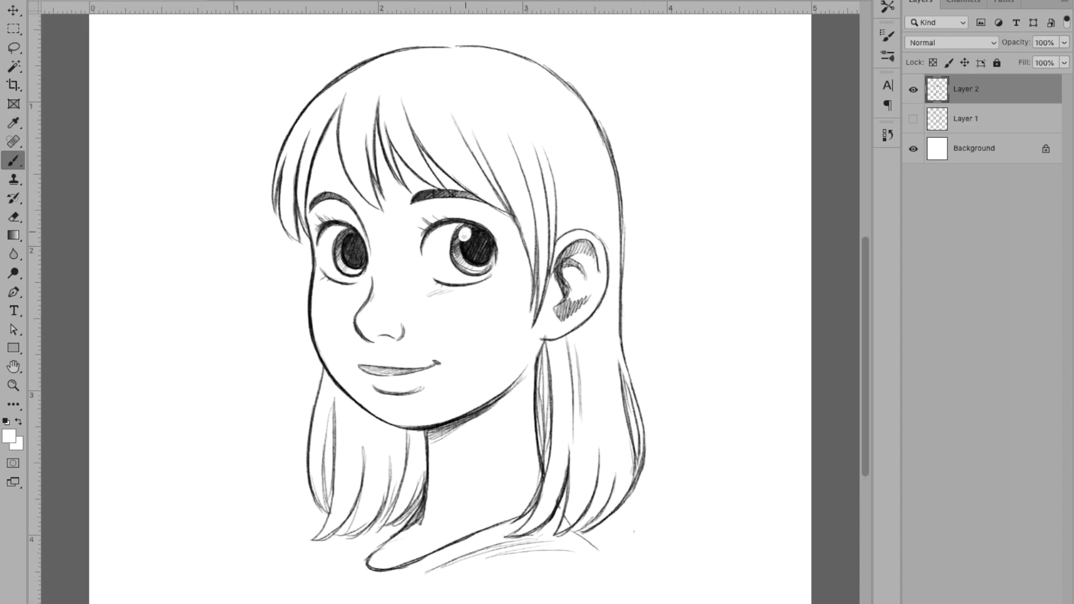
{"action": "key", "text": "d"}
{"action": "mouse_move", "coordinate": [470, 234]}
{"action": "left_mouse_down"}
{"action": "mouse_move", "coordinate": [488, 258]}
{"action": "mouse_move", "coordinate": [464, 228]}
{"action": "left_mouse_up"}
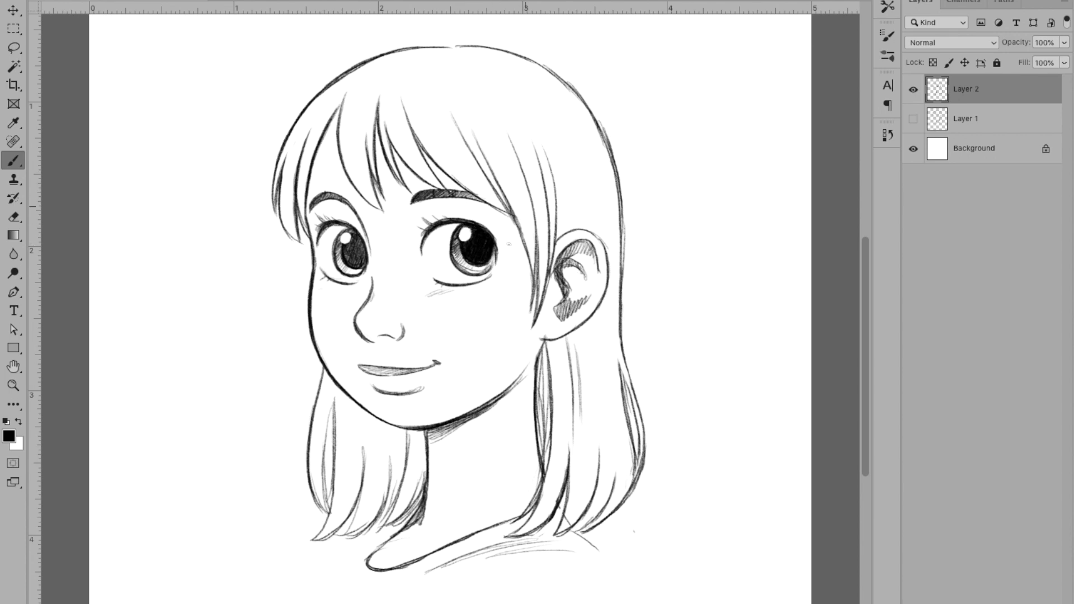
{"action": "mouse_move", "coordinate": [348, 238]}
{"action": "left_mouse_down"}
{"action": "mouse_move", "coordinate": [364, 267]}
{"action": "mouse_move", "coordinate": [344, 271]}
{"action": "left_mouse_up"}
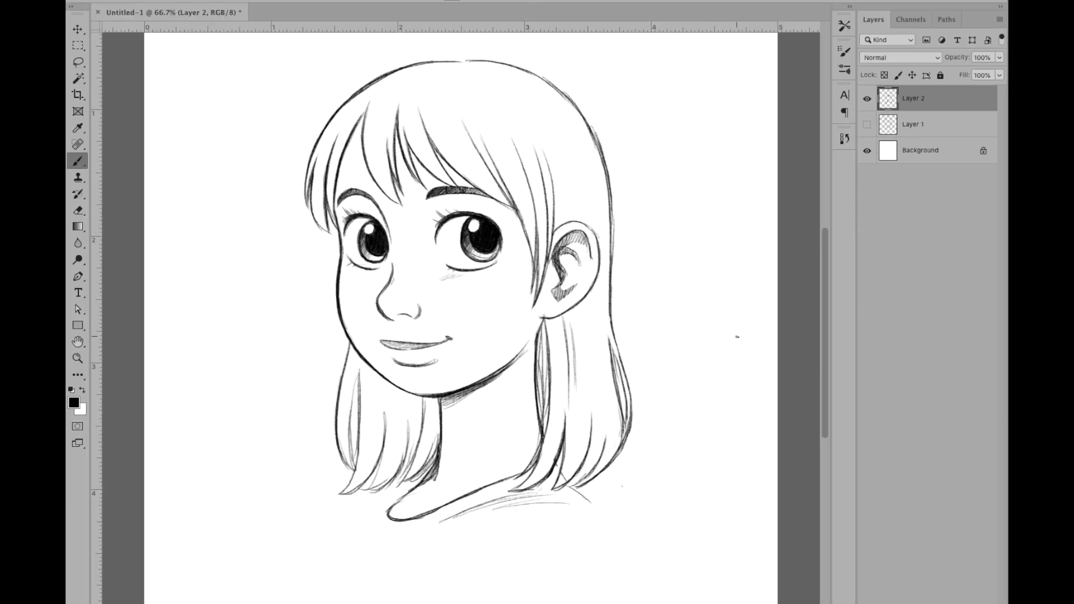
Step: Darken the top-of-head outline and the right bang strand
{"action": "key", "text": "ctrl+minus"}
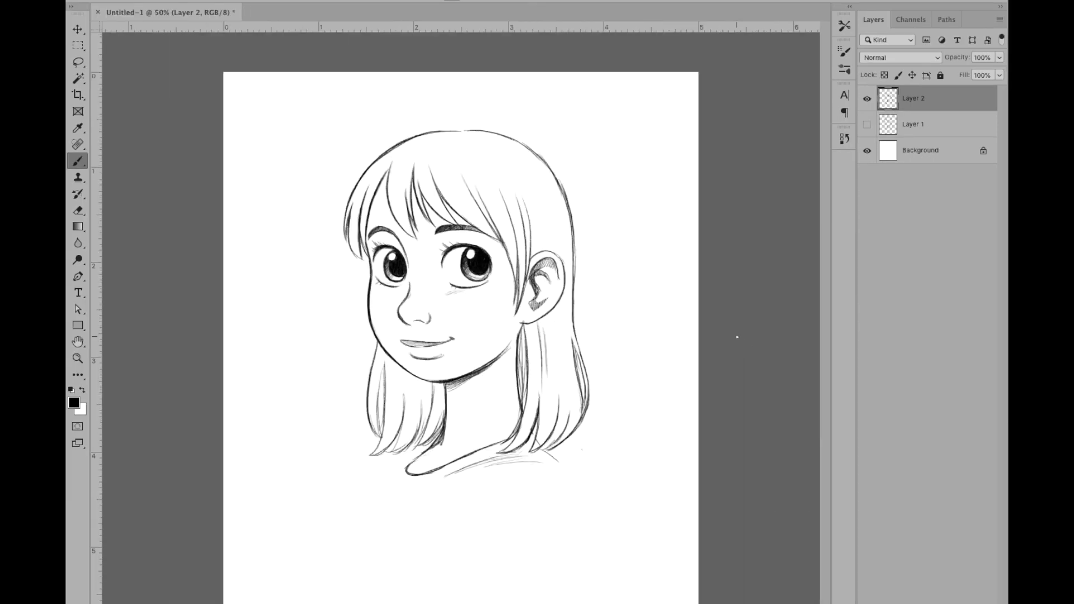
{"action": "left_click_drag", "start_coordinate": [395, 146], "coordinate": [486, 132]}
{"action": "left_click_drag", "start_coordinate": [417, 132], "coordinate": [485, 131]}
{"action": "left_click_drag", "start_coordinate": [409, 134], "coordinate": [510, 135]}
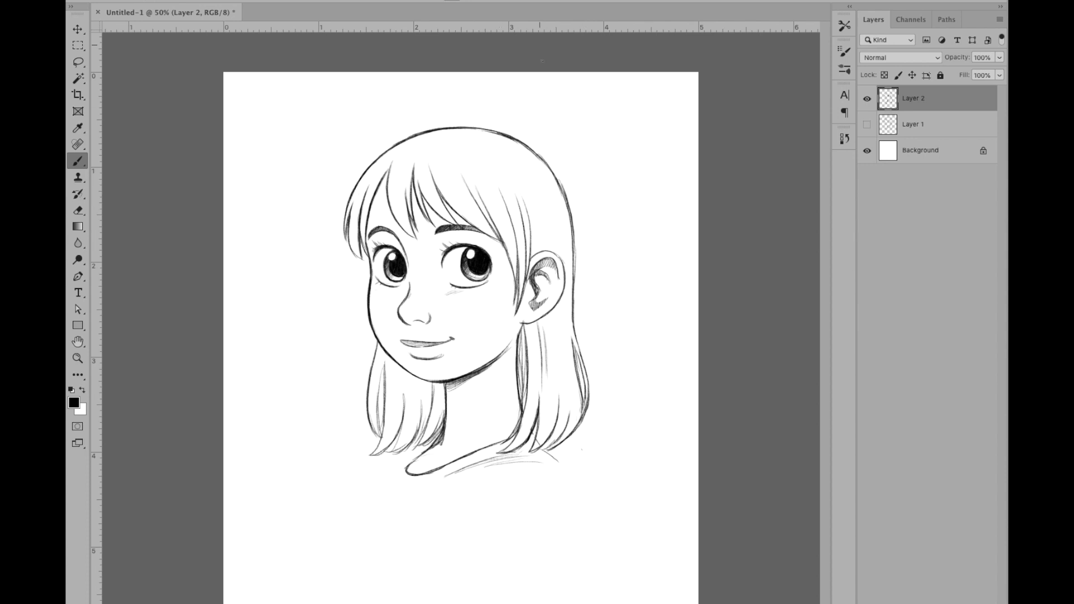
{"action": "left_click_drag", "start_coordinate": [532, 231], "coordinate": [508, 173]}
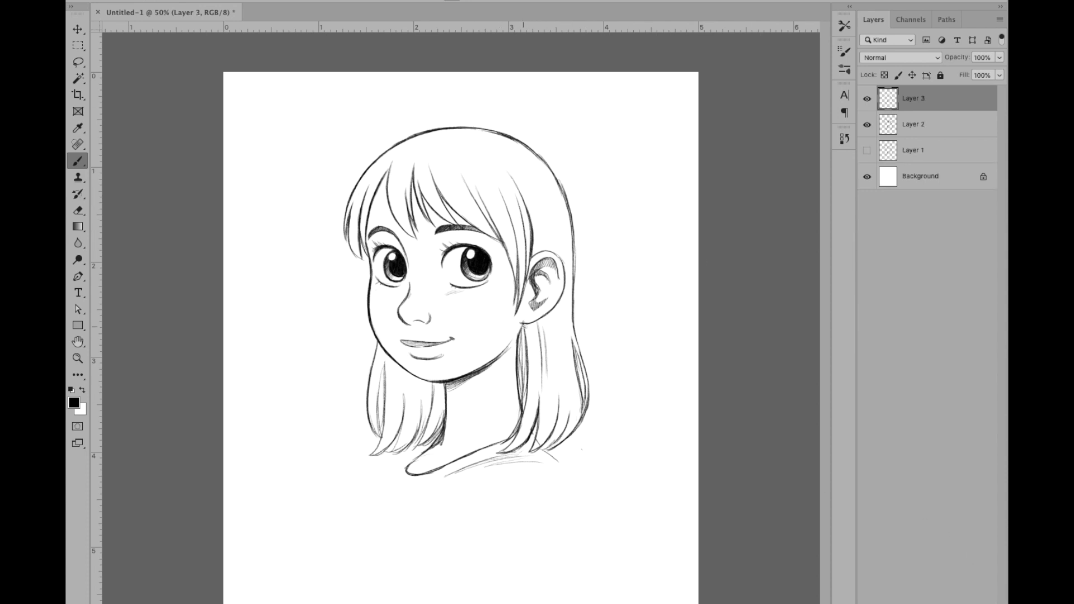
Step: Hatch the hair behind the neck with dense dark pencil strokes
{"action": "mouse_move", "coordinate": [523, 334]}
{"action": "left_mouse_down"}
{"action": "mouse_move", "coordinate": [521, 411]}
{"action": "mouse_move", "coordinate": [523, 375]}
{"action": "left_mouse_up"}
{"action": "key", "text": "ctrl+plus"}
{"action": "mouse_move", "coordinate": [547, 320]}
{"action": "left_mouse_down"}
{"action": "mouse_move", "coordinate": [568, 391]}
{"action": "mouse_move", "coordinate": [526, 490]}
{"action": "left_mouse_up"}
{"action": "left_click_drag", "start_coordinate": [564, 394], "coordinate": [546, 472]}
{"action": "left_click_drag", "start_coordinate": [557, 344], "coordinate": [565, 442]}
{"action": "mouse_move", "coordinate": [571, 310]}
{"action": "left_mouse_down"}
{"action": "mouse_move", "coordinate": [585, 379]}
{"action": "mouse_move", "coordinate": [591, 374]}
{"action": "left_mouse_up"}
{"action": "left_click_drag", "start_coordinate": [575, 413], "coordinate": [561, 486]}
{"action": "left_click_drag", "start_coordinate": [592, 390], "coordinate": [566, 484]}
{"action": "left_click_drag", "start_coordinate": [591, 382], "coordinate": [580, 464]}
{"action": "left_click_drag", "start_coordinate": [589, 354], "coordinate": [572, 436]}
{"action": "left_click_drag", "start_coordinate": [577, 384], "coordinate": [567, 459]}
{"action": "left_click_drag", "start_coordinate": [600, 421], "coordinate": [574, 484]}
{"action": "mouse_move", "coordinate": [608, 384]}
{"action": "left_mouse_down"}
{"action": "mouse_move", "coordinate": [581, 480]}
{"action": "mouse_move", "coordinate": [587, 468]}
{"action": "left_mouse_up"}
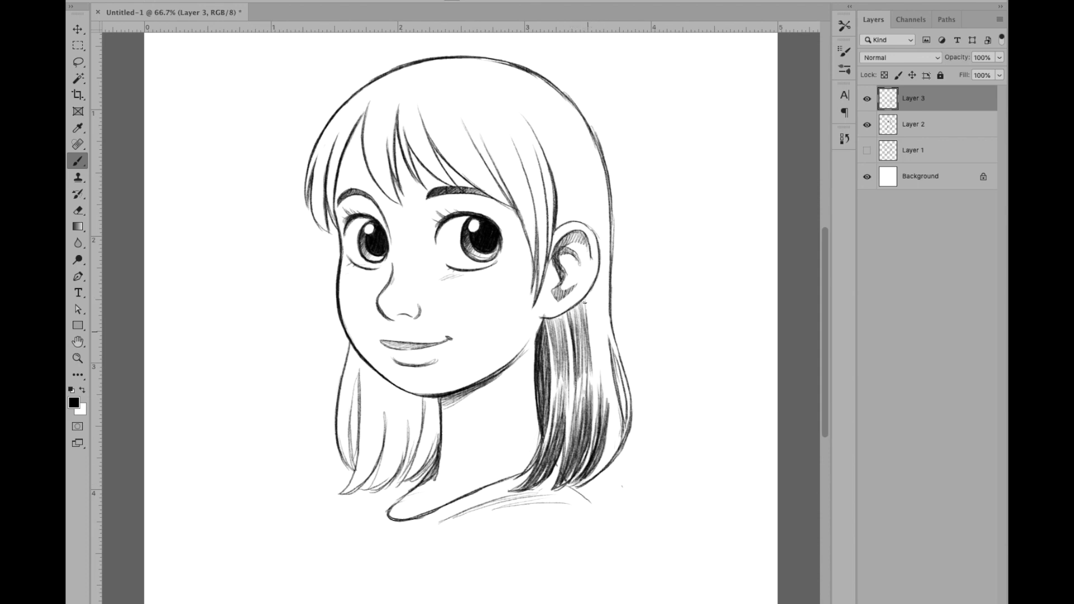
Step: Hatch the right side of the hair down toward the strand tips
{"action": "left_click_drag", "start_coordinate": [584, 294], "coordinate": [596, 370]}
{"action": "left_click_drag", "start_coordinate": [599, 274], "coordinate": [608, 372]}
{"action": "left_click_drag", "start_coordinate": [609, 307], "coordinate": [622, 383]}
{"action": "left_click_drag", "start_coordinate": [615, 404], "coordinate": [593, 480]}
{"action": "left_click_drag", "start_coordinate": [614, 372], "coordinate": [605, 466]}
{"action": "left_click_drag", "start_coordinate": [627, 394], "coordinate": [613, 459]}
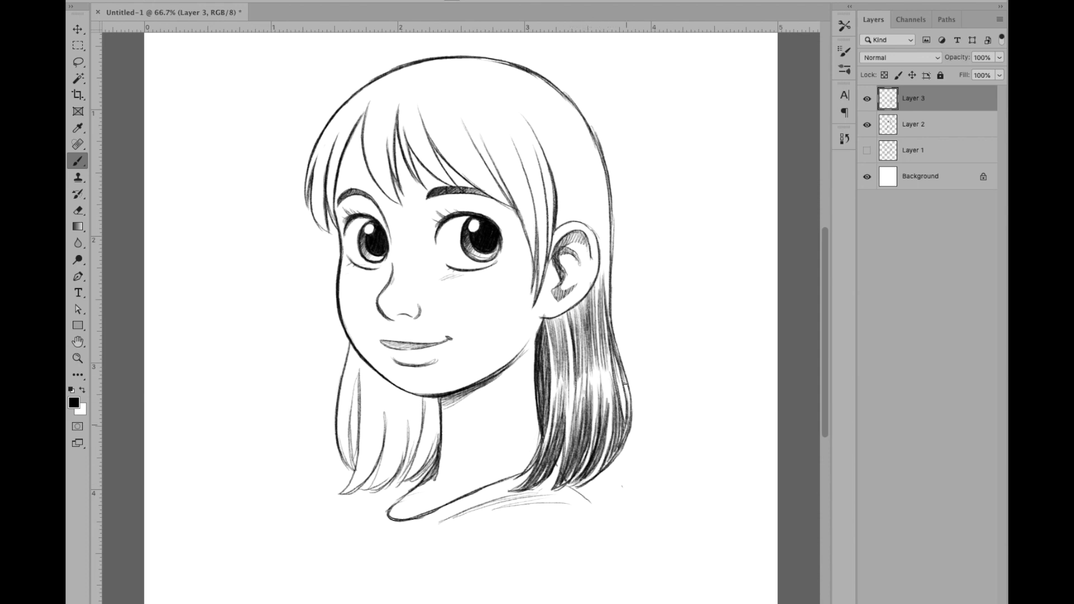
Step: Hatch the hair above and behind the ear, plus strands in front of it
{"action": "mouse_move", "coordinate": [556, 162]}
{"action": "left_mouse_down"}
{"action": "mouse_move", "coordinate": [560, 227]}
{"action": "mouse_move", "coordinate": [571, 221]}
{"action": "left_mouse_up"}
{"action": "mouse_move", "coordinate": [579, 165]}
{"action": "left_mouse_down"}
{"action": "mouse_move", "coordinate": [583, 222]}
{"action": "mouse_move", "coordinate": [599, 246]}
{"action": "left_mouse_up"}
{"action": "left_click_drag", "start_coordinate": [603, 184], "coordinate": [606, 288]}
{"action": "left_click_drag", "start_coordinate": [598, 223], "coordinate": [595, 302]}
{"action": "scroll", "coordinate": [676, 328], "scroll_direction": "up", "scroll_amount": 3}
{"action": "mouse_move", "coordinate": [547, 266]}
{"action": "left_mouse_down"}
{"action": "mouse_move", "coordinate": [542, 361]}
{"action": "mouse_move", "coordinate": [551, 353]}
{"action": "mouse_move", "coordinate": [519, 324]}
{"action": "mouse_move", "coordinate": [544, 313]}
{"action": "left_mouse_up"}
Step: Hatch the bangs from the centre out to the left hair edge and strands
{"action": "left_click_drag", "start_coordinate": [452, 230], "coordinate": [525, 283]}
{"action": "left_click_drag", "start_coordinate": [419, 216], "coordinate": [456, 261]}
{"action": "left_click_drag", "start_coordinate": [425, 213], "coordinate": [460, 258]}
{"action": "left_click_drag", "start_coordinate": [373, 222], "coordinate": [399, 273]}
{"action": "left_click_drag", "start_coordinate": [380, 219], "coordinate": [406, 274]}
{"action": "left_click_drag", "start_coordinate": [318, 260], "coordinate": [330, 305]}
{"action": "left_click_drag", "start_coordinate": [321, 240], "coordinate": [335, 305]}
{"action": "left_click_drag", "start_coordinate": [334, 244], "coordinate": [341, 296]}
{"action": "left_click_drag", "start_coordinate": [347, 223], "coordinate": [335, 301]}
{"action": "left_click_drag", "start_coordinate": [357, 204], "coordinate": [342, 257]}
{"action": "left_click_drag", "start_coordinate": [375, 187], "coordinate": [363, 200]}
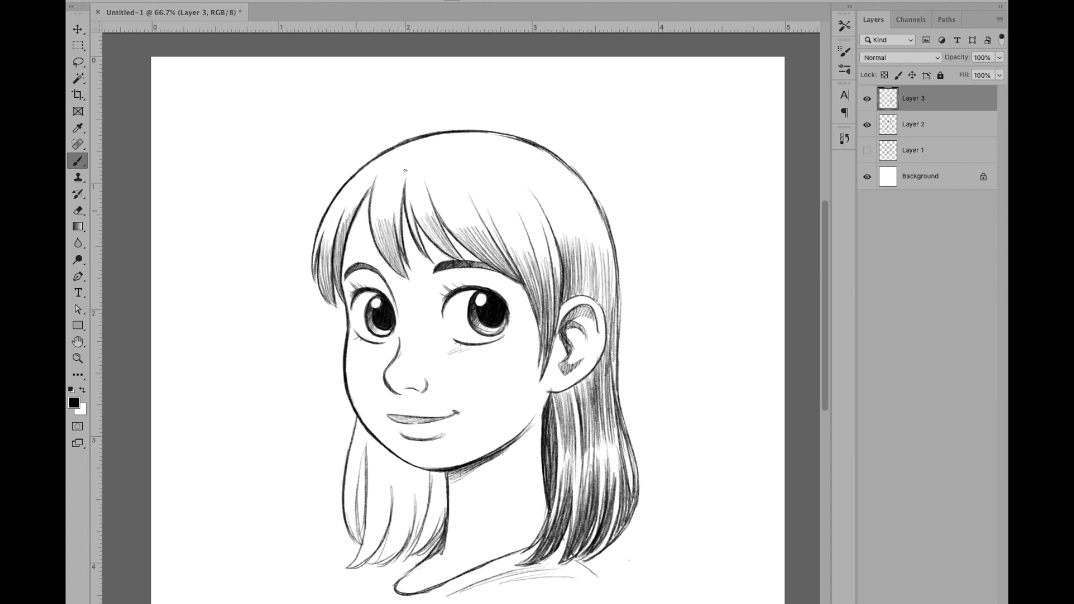
Step: Hatch the top bangs toward the right and fill the top-left hair
{"action": "mouse_move", "coordinate": [425, 154]}
{"action": "left_mouse_down"}
{"action": "mouse_move", "coordinate": [445, 211]}
{"action": "mouse_move", "coordinate": [495, 216]}
{"action": "left_mouse_up"}
{"action": "mouse_move", "coordinate": [470, 144]}
{"action": "left_mouse_down"}
{"action": "mouse_move", "coordinate": [529, 241]}
{"action": "mouse_move", "coordinate": [537, 235]}
{"action": "left_mouse_up"}
{"action": "left_click_drag", "start_coordinate": [520, 150], "coordinate": [565, 224]}
{"action": "left_click_drag", "start_coordinate": [554, 159], "coordinate": [604, 238]}
{"action": "left_click_drag", "start_coordinate": [369, 163], "coordinate": [333, 218]}
{"action": "left_click_drag", "start_coordinate": [391, 147], "coordinate": [360, 207]}
{"action": "left_click_drag", "start_coordinate": [404, 144], "coordinate": [386, 210]}
{"action": "mouse_move", "coordinate": [418, 145]}
{"action": "left_mouse_down"}
{"action": "mouse_move", "coordinate": [399, 207]}
{"action": "mouse_move", "coordinate": [407, 208]}
{"action": "left_mouse_up"}
{"action": "left_click_drag", "start_coordinate": [427, 142], "coordinate": [417, 207]}
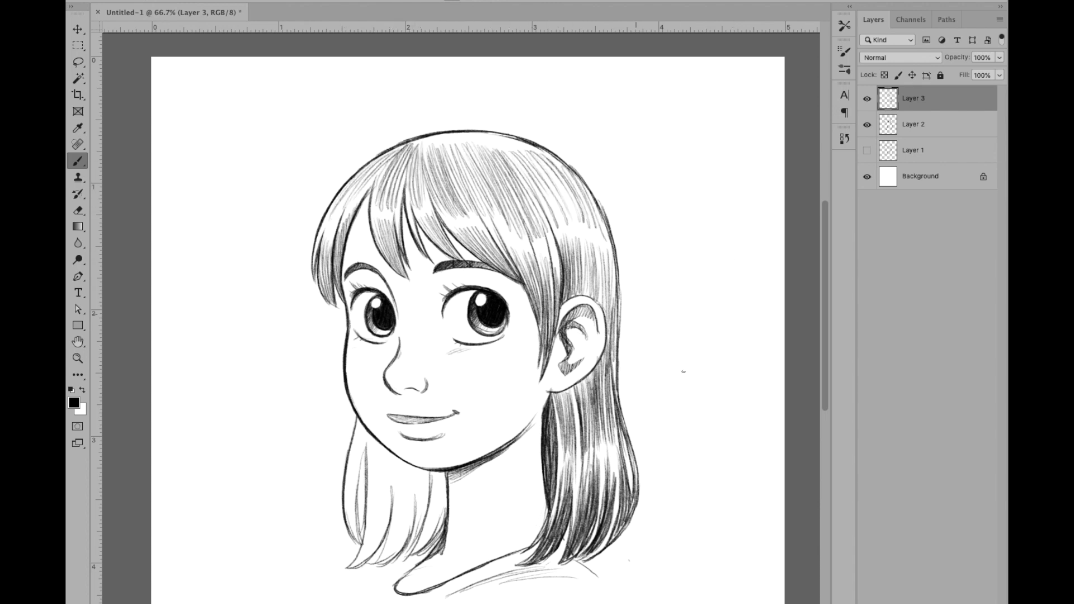
Step: Hatch the lower-left hair strands hanging below the chin
{"action": "left_click_drag", "start_coordinate": [437, 473], "coordinate": [417, 554]}
{"action": "mouse_move", "coordinate": [398, 504]}
{"action": "left_mouse_down"}
{"action": "mouse_move", "coordinate": [372, 566]}
{"action": "mouse_move", "coordinate": [381, 566]}
{"action": "left_mouse_up"}
{"action": "left_click_drag", "start_coordinate": [408, 493], "coordinate": [392, 556]}
{"action": "left_click_drag", "start_coordinate": [409, 464], "coordinate": [419, 540]}
{"action": "left_click_drag", "start_coordinate": [373, 434], "coordinate": [380, 496]}
{"action": "left_click_drag", "start_coordinate": [386, 446], "coordinate": [395, 503]}
{"action": "mouse_move", "coordinate": [352, 567]}
{"action": "left_mouse_down"}
{"action": "mouse_move", "coordinate": [373, 513]}
{"action": "mouse_move", "coordinate": [361, 565]}
{"action": "left_mouse_up"}
{"action": "left_click_drag", "start_coordinate": [394, 502], "coordinate": [381, 551]}
{"action": "left_click_drag", "start_coordinate": [362, 421], "coordinate": [358, 495]}
{"action": "left_click_drag", "start_coordinate": [350, 543], "coordinate": [358, 486]}
Step: Darken the hair strands beside and left of the ear
{"action": "mouse_move", "coordinate": [563, 249]}
{"action": "left_mouse_down"}
{"action": "mouse_move", "coordinate": [571, 299]}
{"action": "mouse_move", "coordinate": [592, 295]}
{"action": "mouse_move", "coordinate": [541, 366]}
{"action": "left_mouse_up"}
{"action": "left_click_drag", "start_coordinate": [529, 279], "coordinate": [539, 329]}
{"action": "left_click_drag", "start_coordinate": [527, 230], "coordinate": [539, 297]}
{"action": "left_click_drag", "start_coordinate": [514, 206], "coordinate": [540, 282]}
{"action": "left_click_drag", "start_coordinate": [503, 236], "coordinate": [534, 301]}
{"action": "left_click_drag", "start_coordinate": [518, 248], "coordinate": [538, 293]}
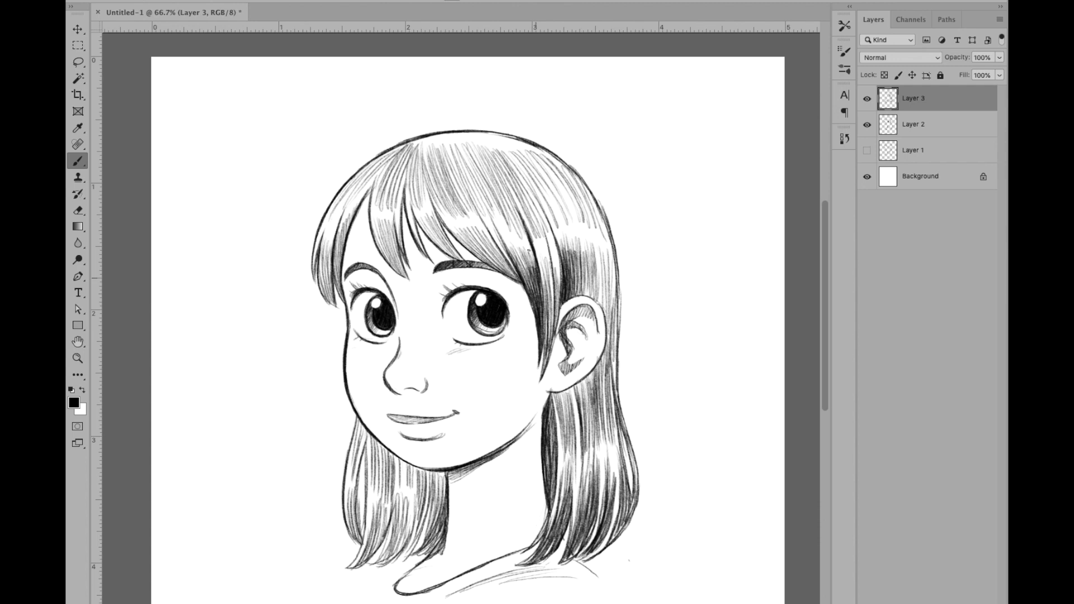
{"action": "left_click_drag", "start_coordinate": [543, 378], "coordinate": [548, 282]}
{"action": "left_click_drag", "start_coordinate": [550, 346], "coordinate": [547, 258]}
{"action": "left_click_drag", "start_coordinate": [549, 294], "coordinate": [538, 243]}
{"action": "left_click_drag", "start_coordinate": [550, 276], "coordinate": [543, 246]}
{"action": "left_click_drag", "start_coordinate": [559, 327], "coordinate": [551, 256]}
{"action": "left_click_drag", "start_coordinate": [559, 305], "coordinate": [552, 249]}
Step: Darken the hair right of the part and the strand above the right eyebrow
{"action": "mouse_move", "coordinate": [503, 182]}
{"action": "left_mouse_down"}
{"action": "mouse_move", "coordinate": [534, 237]}
{"action": "mouse_move", "coordinate": [555, 248]}
{"action": "left_mouse_up"}
{"action": "mouse_move", "coordinate": [520, 165]}
{"action": "left_mouse_down"}
{"action": "mouse_move", "coordinate": [557, 239]}
{"action": "mouse_move", "coordinate": [588, 239]}
{"action": "left_mouse_up"}
{"action": "left_click_drag", "start_coordinate": [571, 172], "coordinate": [605, 244]}
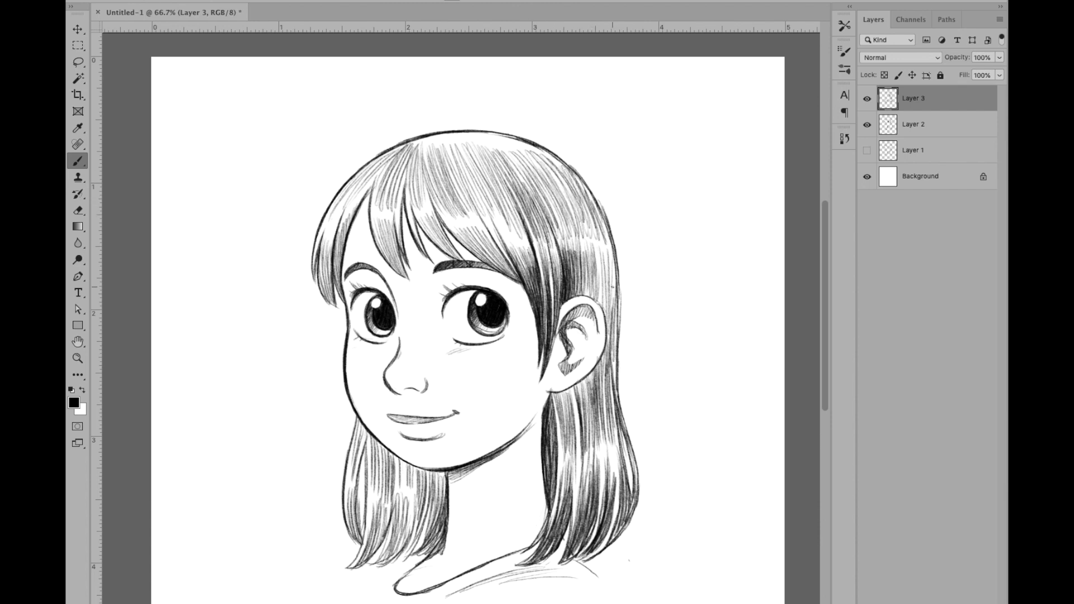
{"action": "left_click_drag", "start_coordinate": [460, 223], "coordinate": [509, 276]}
{"action": "left_click_drag", "start_coordinate": [457, 186], "coordinate": [509, 268]}
{"action": "left_click_drag", "start_coordinate": [457, 167], "coordinate": [512, 272]}
{"action": "left_click_drag", "start_coordinate": [478, 193], "coordinate": [531, 285]}
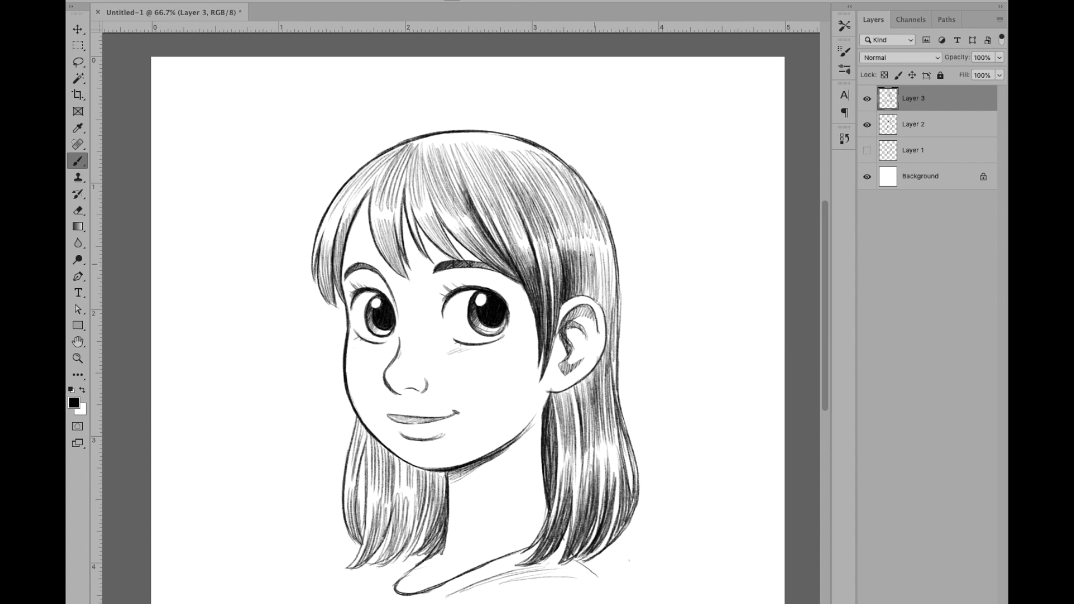
{"action": "mouse_move", "coordinate": [446, 203]}
{"action": "left_mouse_down"}
{"action": "mouse_move", "coordinate": [506, 270]}
{"action": "mouse_move", "coordinate": [487, 262]}
{"action": "mouse_move", "coordinate": [521, 280]}
{"action": "left_mouse_up"}
{"action": "left_click_drag", "start_coordinate": [470, 221], "coordinate": [508, 267]}
{"action": "left_click_drag", "start_coordinate": [463, 226], "coordinate": [518, 276]}
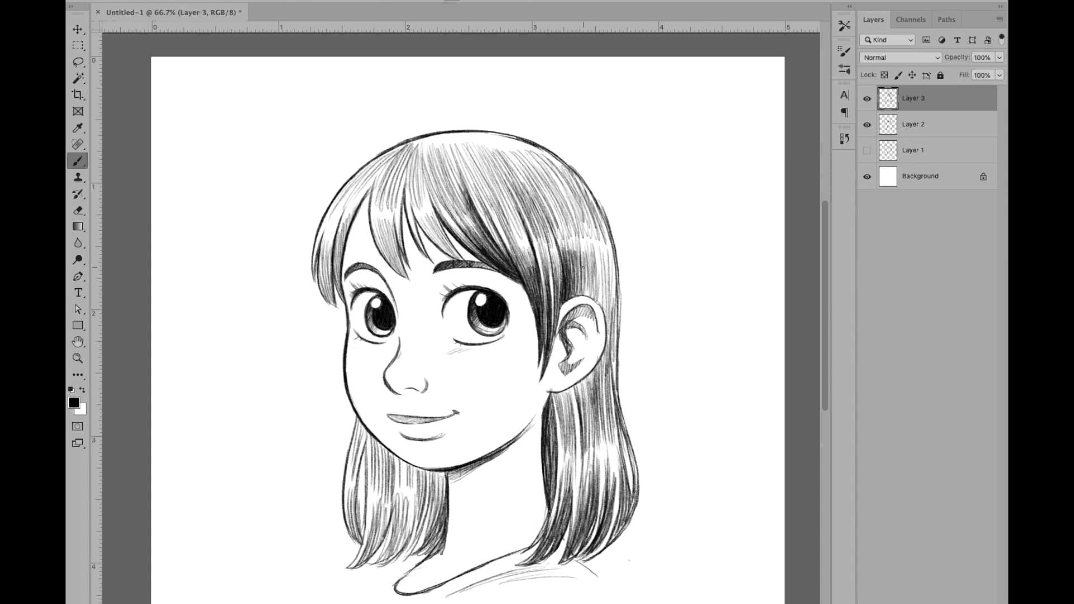
Step: Darken the strands between the eyes, left of centre, and the left hair edge
{"action": "left_click_drag", "start_coordinate": [420, 213], "coordinate": [456, 260]}
{"action": "left_click_drag", "start_coordinate": [419, 193], "coordinate": [470, 267]}
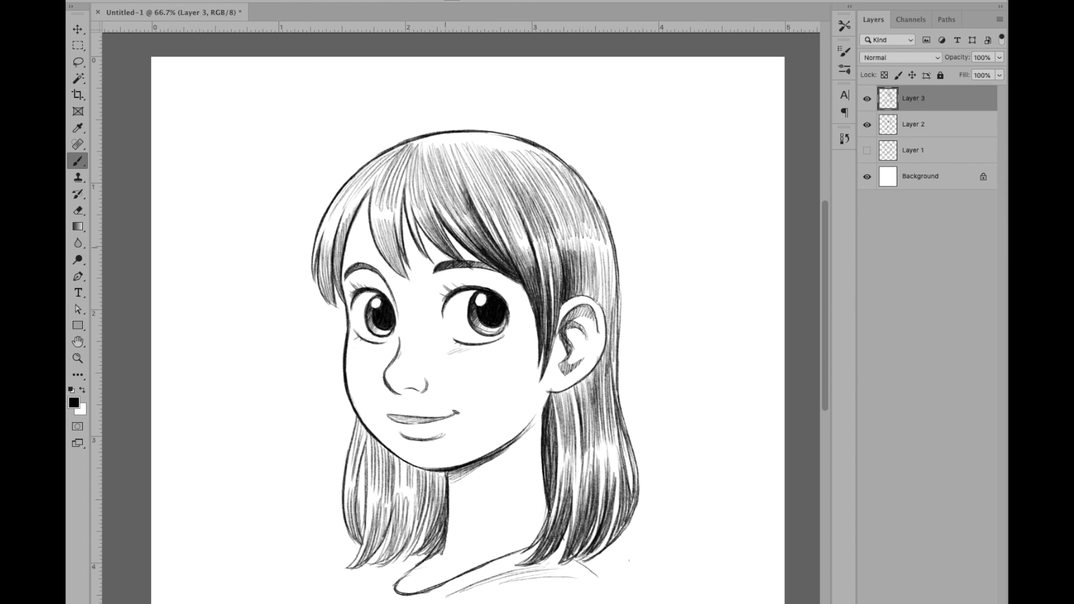
{"action": "left_click_drag", "start_coordinate": [408, 205], "coordinate": [428, 261]}
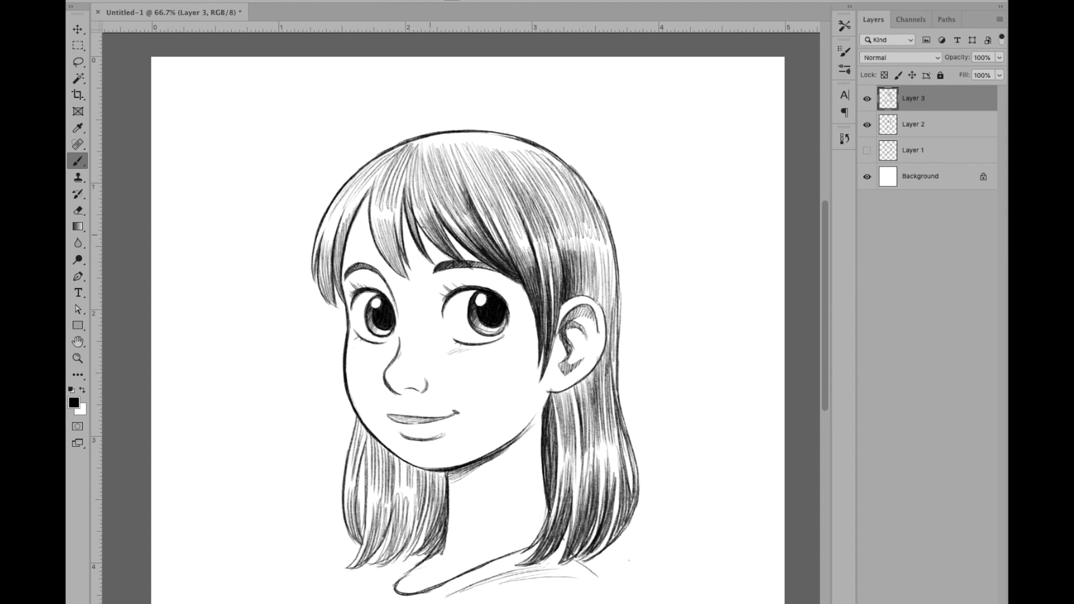
{"action": "left_click_drag", "start_coordinate": [402, 182], "coordinate": [395, 253]}
{"action": "left_click_drag", "start_coordinate": [405, 201], "coordinate": [383, 276]}
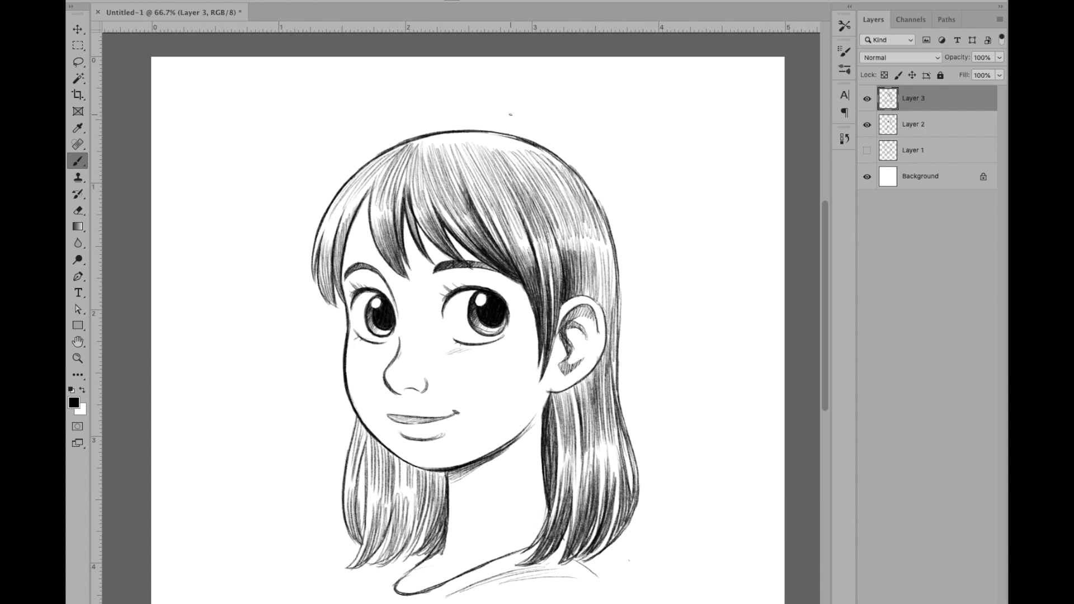
{"action": "left_click_drag", "start_coordinate": [341, 243], "coordinate": [335, 307]}
{"action": "left_click_drag", "start_coordinate": [351, 202], "coordinate": [334, 306]}
{"action": "left_click_drag", "start_coordinate": [329, 231], "coordinate": [334, 304]}
{"action": "left_click_drag", "start_coordinate": [330, 246], "coordinate": [336, 309]}
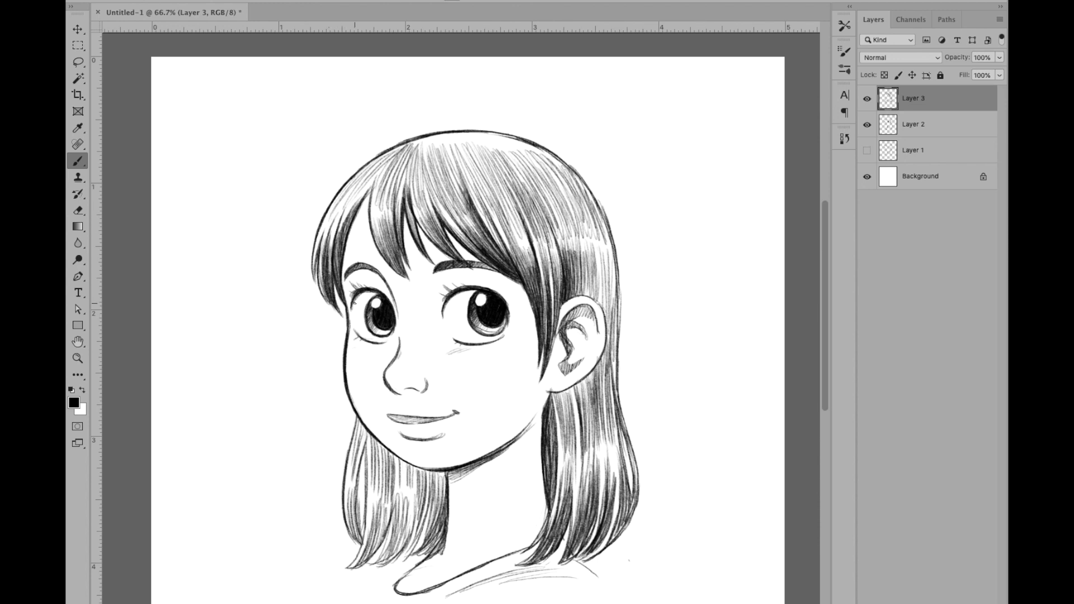
{"action": "left_click_drag", "start_coordinate": [336, 208], "coordinate": [321, 255]}
{"action": "mouse_move", "coordinate": [402, 146]}
{"action": "left_mouse_down"}
{"action": "mouse_move", "coordinate": [351, 192]}
{"action": "mouse_move", "coordinate": [390, 201]}
{"action": "mouse_move", "coordinate": [395, 190]}
{"action": "left_mouse_up"}
Step: Darken the crown of the hair from left to right side
{"action": "left_click_drag", "start_coordinate": [417, 141], "coordinate": [414, 197]}
{"action": "mouse_move", "coordinate": [426, 142]}
{"action": "left_mouse_down"}
{"action": "mouse_move", "coordinate": [424, 199]}
{"action": "mouse_move", "coordinate": [432, 189]}
{"action": "left_mouse_up"}
{"action": "mouse_move", "coordinate": [460, 140]}
{"action": "left_mouse_down"}
{"action": "mouse_move", "coordinate": [452, 187]}
{"action": "mouse_move", "coordinate": [464, 188]}
{"action": "left_mouse_up"}
{"action": "mouse_move", "coordinate": [495, 140]}
{"action": "left_mouse_down"}
{"action": "mouse_move", "coordinate": [506, 184]}
{"action": "mouse_move", "coordinate": [532, 186]}
{"action": "left_mouse_up"}
{"action": "mouse_move", "coordinate": [540, 142]}
{"action": "left_mouse_down"}
{"action": "mouse_move", "coordinate": [557, 189]}
{"action": "mouse_move", "coordinate": [581, 195]}
{"action": "left_mouse_up"}
Step: Layer more dark hatching across the crown and above the right eye
{"action": "mouse_move", "coordinate": [423, 145]}
{"action": "left_mouse_down"}
{"action": "mouse_move", "coordinate": [411, 215]}
{"action": "mouse_move", "coordinate": [426, 211]}
{"action": "left_mouse_up"}
{"action": "left_click_drag", "start_coordinate": [455, 142], "coordinate": [438, 218]}
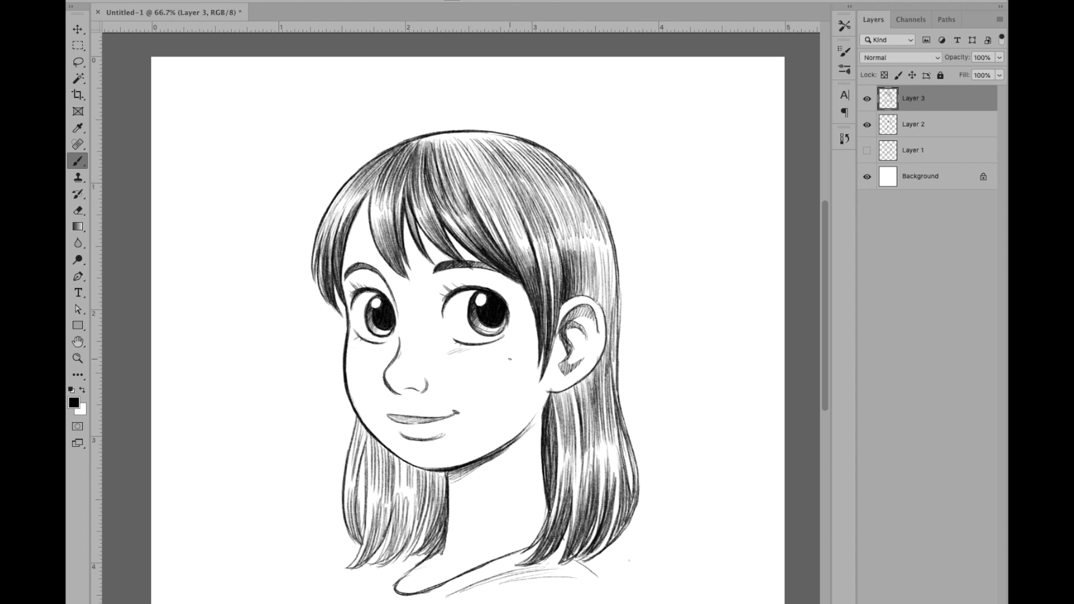
{"action": "mouse_move", "coordinate": [478, 141]}
{"action": "left_mouse_down"}
{"action": "mouse_move", "coordinate": [460, 215]}
{"action": "mouse_move", "coordinate": [472, 214]}
{"action": "left_mouse_up"}
{"action": "mouse_move", "coordinate": [515, 139]}
{"action": "left_mouse_down"}
{"action": "mouse_move", "coordinate": [487, 196]}
{"action": "mouse_move", "coordinate": [492, 215]}
{"action": "left_mouse_up"}
{"action": "mouse_move", "coordinate": [539, 139]}
{"action": "left_mouse_down"}
{"action": "mouse_move", "coordinate": [537, 218]}
{"action": "mouse_move", "coordinate": [506, 226]}
{"action": "mouse_move", "coordinate": [523, 235]}
{"action": "left_mouse_up"}
{"action": "left_click_drag", "start_coordinate": [585, 148], "coordinate": [554, 237]}
{"action": "left_click_drag", "start_coordinate": [600, 176], "coordinate": [576, 235]}
{"action": "mouse_move", "coordinate": [500, 143]}
{"action": "left_mouse_down"}
{"action": "mouse_move", "coordinate": [464, 232]}
{"action": "mouse_move", "coordinate": [471, 251]}
{"action": "left_mouse_up"}
{"action": "left_click_drag", "start_coordinate": [526, 160], "coordinate": [487, 280]}
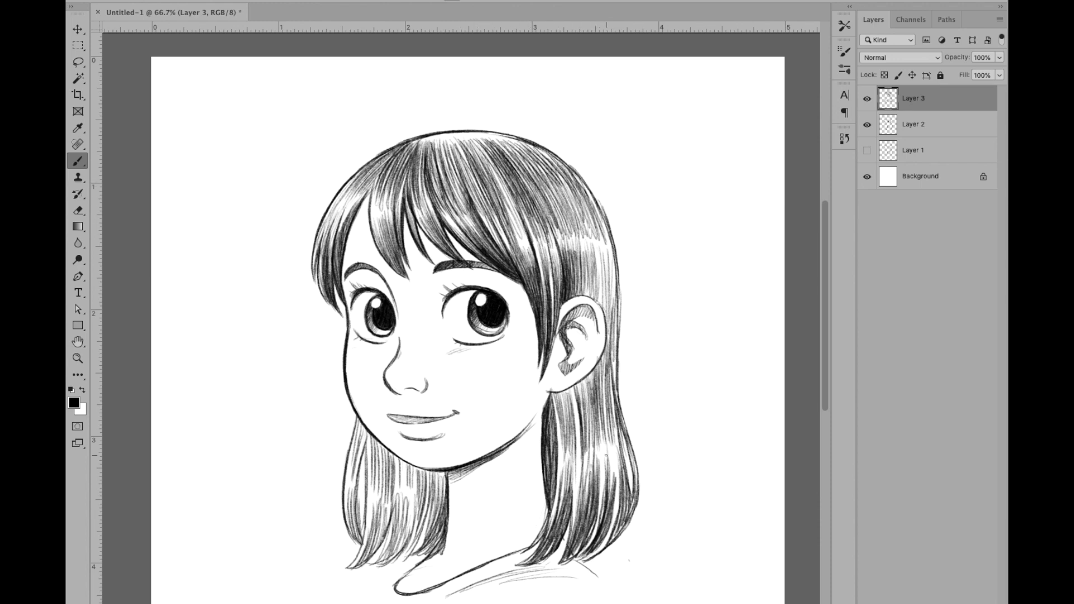
Step: Darken the inner edge and lower length of the right hair strand
{"action": "left_click_drag", "start_coordinate": [565, 391], "coordinate": [559, 439]}
{"action": "left_click_drag", "start_coordinate": [577, 389], "coordinate": [549, 478]}
{"action": "left_click_drag", "start_coordinate": [552, 405], "coordinate": [543, 482]}
{"action": "mouse_move", "coordinate": [551, 409]}
{"action": "left_mouse_down"}
{"action": "mouse_move", "coordinate": [546, 492]}
{"action": "mouse_move", "coordinate": [564, 537]}
{"action": "left_mouse_up"}
{"action": "left_click_drag", "start_coordinate": [578, 454], "coordinate": [559, 562]}
{"action": "left_click_drag", "start_coordinate": [590, 491], "coordinate": [564, 562]}
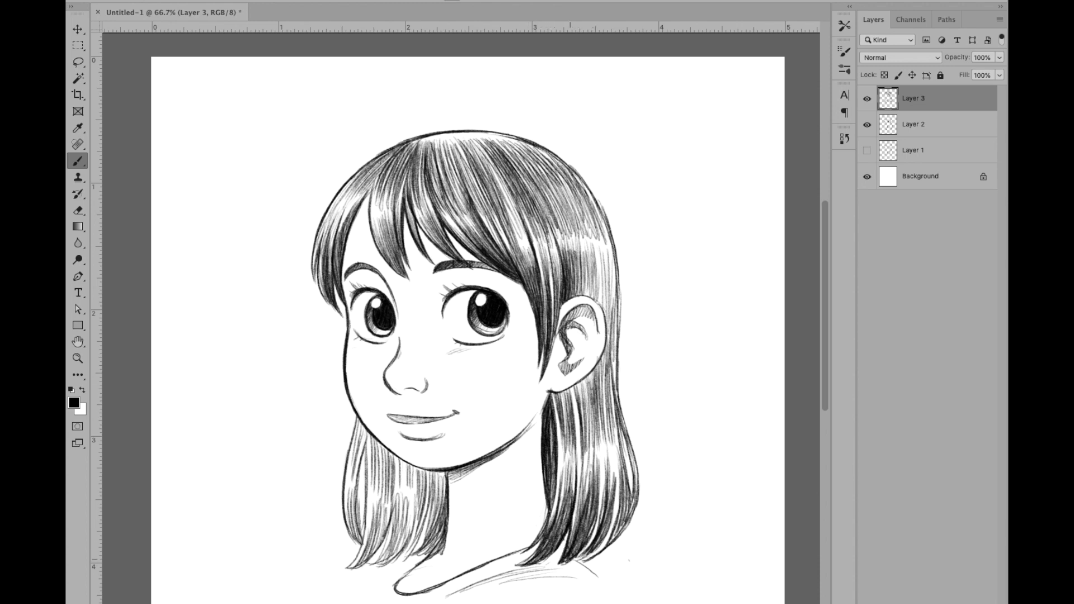
{"action": "mouse_move", "coordinate": [581, 388]}
{"action": "left_mouse_down"}
{"action": "mouse_move", "coordinate": [574, 469]}
{"action": "mouse_move", "coordinate": [560, 450]}
{"action": "left_mouse_up"}
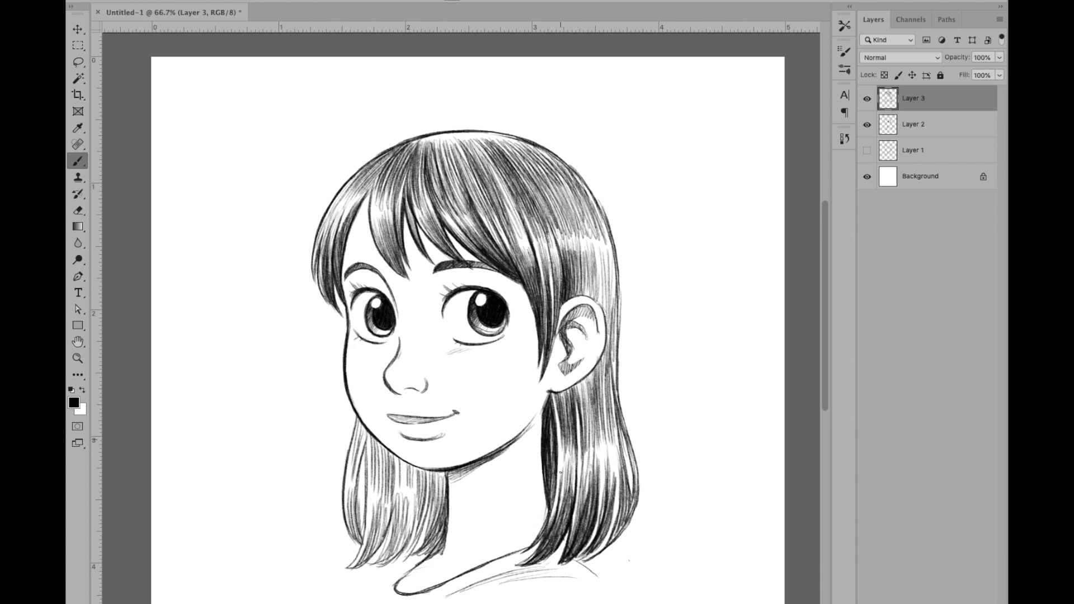
{"action": "mouse_move", "coordinate": [577, 381]}
{"action": "left_mouse_down"}
{"action": "mouse_move", "coordinate": [568, 410]}
{"action": "mouse_move", "coordinate": [586, 447]}
{"action": "mouse_move", "coordinate": [582, 481]}
{"action": "left_mouse_up"}
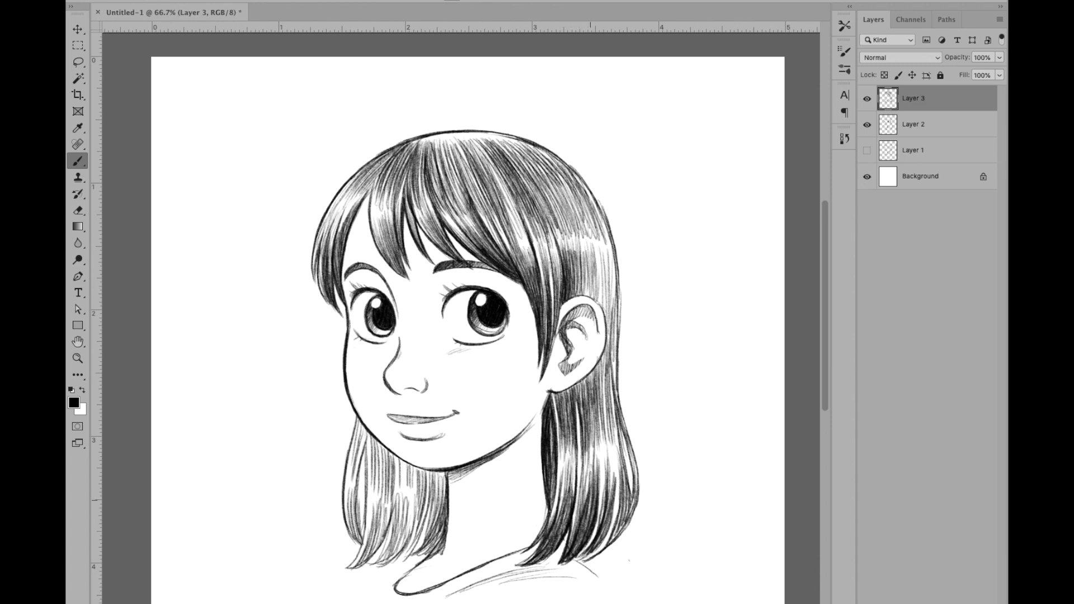
{"action": "mouse_move", "coordinate": [584, 257]}
{"action": "left_mouse_down"}
{"action": "mouse_move", "coordinate": [586, 302]}
{"action": "mouse_move", "coordinate": [607, 322]}
{"action": "mouse_move", "coordinate": [631, 495]}
{"action": "left_mouse_up"}
Step: Darken the outer edge of the right strand with more dark strokes
{"action": "left_click_drag", "start_coordinate": [613, 392], "coordinate": [630, 487]}
{"action": "mouse_move", "coordinate": [615, 366]}
{"action": "left_mouse_down"}
{"action": "mouse_move", "coordinate": [635, 470]}
{"action": "mouse_move", "coordinate": [585, 560]}
{"action": "left_mouse_up"}
{"action": "left_click_drag", "start_coordinate": [626, 521], "coordinate": [596, 557]}
{"action": "mouse_move", "coordinate": [621, 512]}
{"action": "left_mouse_down"}
{"action": "mouse_move", "coordinate": [617, 533]}
{"action": "mouse_move", "coordinate": [630, 491]}
{"action": "mouse_move", "coordinate": [576, 560]}
{"action": "left_mouse_up"}
{"action": "mouse_move", "coordinate": [618, 445]}
{"action": "left_mouse_down"}
{"action": "mouse_move", "coordinate": [606, 537]}
{"action": "mouse_move", "coordinate": [604, 514]}
{"action": "left_mouse_up"}
{"action": "mouse_move", "coordinate": [597, 364]}
{"action": "left_mouse_down"}
{"action": "mouse_move", "coordinate": [599, 455]}
{"action": "mouse_move", "coordinate": [586, 448]}
{"action": "left_mouse_up"}
{"action": "left_click_drag", "start_coordinate": [609, 343], "coordinate": [601, 469]}
{"action": "left_click_drag", "start_coordinate": [611, 380], "coordinate": [610, 461]}
{"action": "mouse_move", "coordinate": [600, 306]}
{"action": "left_mouse_down"}
{"action": "mouse_move", "coordinate": [603, 275]}
{"action": "mouse_move", "coordinate": [609, 330]}
{"action": "left_mouse_up"}
{"action": "left_click_drag", "start_coordinate": [605, 274], "coordinate": [606, 389]}
{"action": "mouse_move", "coordinate": [581, 292]}
{"action": "left_mouse_down"}
{"action": "mouse_move", "coordinate": [576, 216]}
{"action": "mouse_move", "coordinate": [564, 223]}
{"action": "mouse_move", "coordinate": [597, 297]}
{"action": "left_mouse_up"}
{"action": "left_click_drag", "start_coordinate": [604, 230], "coordinate": [600, 301]}
Step: Darken the lower-left strand tips below the chin and deepen the shading in the ear
{"action": "mouse_move", "coordinate": [428, 554]}
{"action": "left_mouse_down"}
{"action": "mouse_move", "coordinate": [439, 481]}
{"action": "mouse_move", "coordinate": [444, 548]}
{"action": "mouse_move", "coordinate": [422, 526]}
{"action": "mouse_move", "coordinate": [431, 477]}
{"action": "mouse_move", "coordinate": [428, 526]}
{"action": "left_mouse_up"}
{"action": "left_click_drag", "start_coordinate": [435, 526], "coordinate": [438, 475]}
{"action": "mouse_move", "coordinate": [380, 565]}
{"action": "left_mouse_down"}
{"action": "mouse_move", "coordinate": [389, 520]}
{"action": "mouse_move", "coordinate": [414, 509]}
{"action": "left_mouse_up"}
{"action": "mouse_move", "coordinate": [402, 471]}
{"action": "left_mouse_down"}
{"action": "mouse_move", "coordinate": [410, 495]}
{"action": "mouse_move", "coordinate": [421, 476]}
{"action": "mouse_move", "coordinate": [400, 533]}
{"action": "left_mouse_up"}
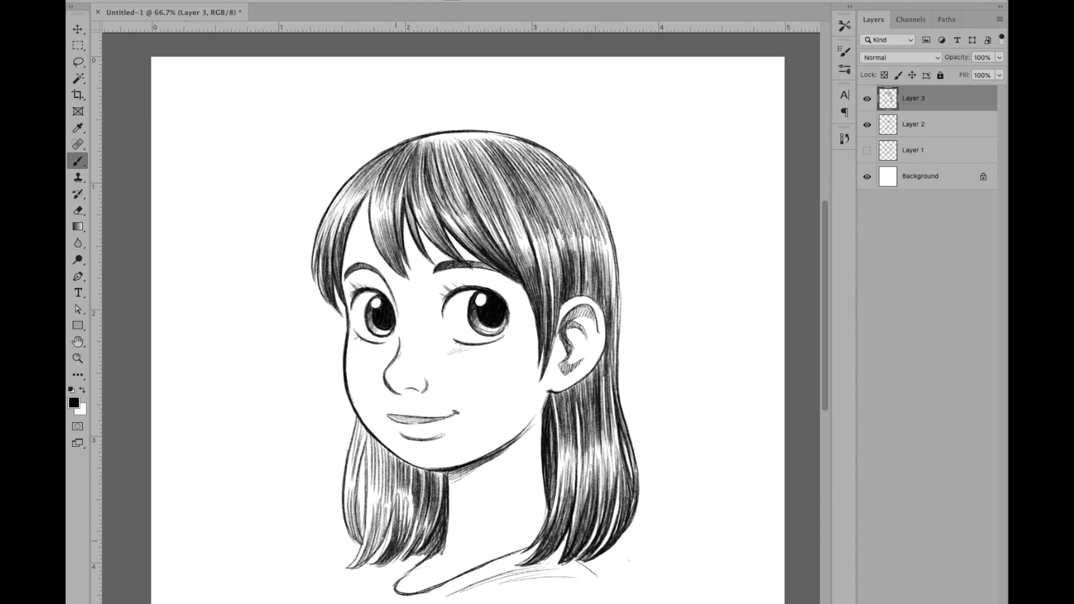
{"action": "mouse_move", "coordinate": [374, 438]}
{"action": "left_mouse_down"}
{"action": "mouse_move", "coordinate": [376, 495]}
{"action": "mouse_move", "coordinate": [385, 491]}
{"action": "left_mouse_up"}
{"action": "left_click_drag", "start_coordinate": [352, 568], "coordinate": [390, 477]}
{"action": "left_click_drag", "start_coordinate": [385, 531], "coordinate": [393, 463]}
{"action": "left_click_drag", "start_coordinate": [366, 509], "coordinate": [353, 430]}
{"action": "left_click_drag", "start_coordinate": [351, 544], "coordinate": [366, 434]}
{"action": "left_click_drag", "start_coordinate": [373, 503], "coordinate": [369, 436]}
{"action": "left_click_drag", "start_coordinate": [361, 545], "coordinate": [373, 462]}
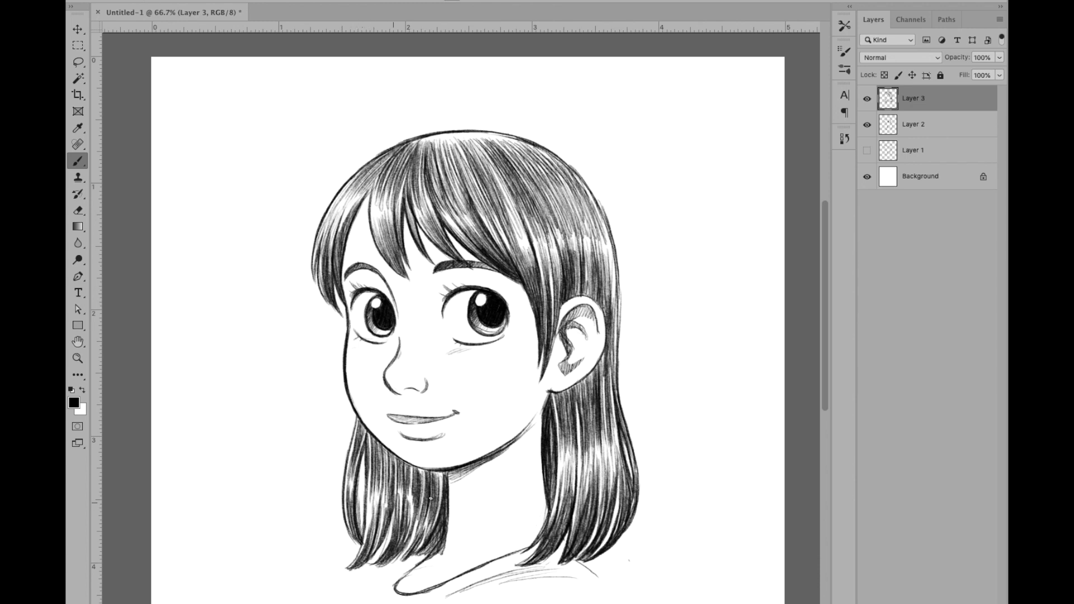
{"action": "left_click_drag", "start_coordinate": [589, 306], "coordinate": [558, 332]}
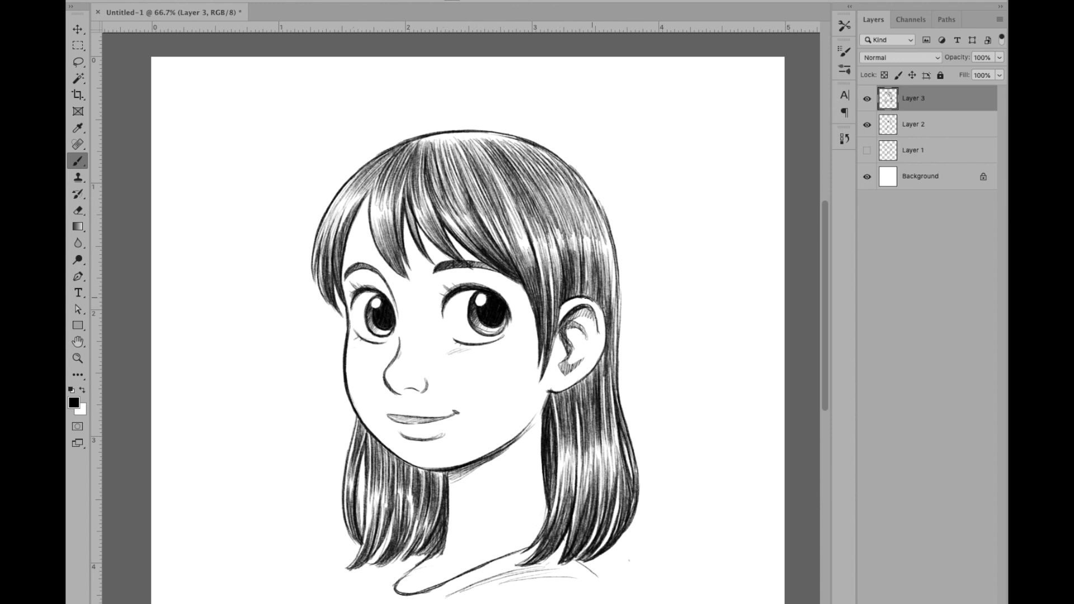
{"action": "left_click_drag", "start_coordinate": [561, 310], "coordinate": [543, 374]}
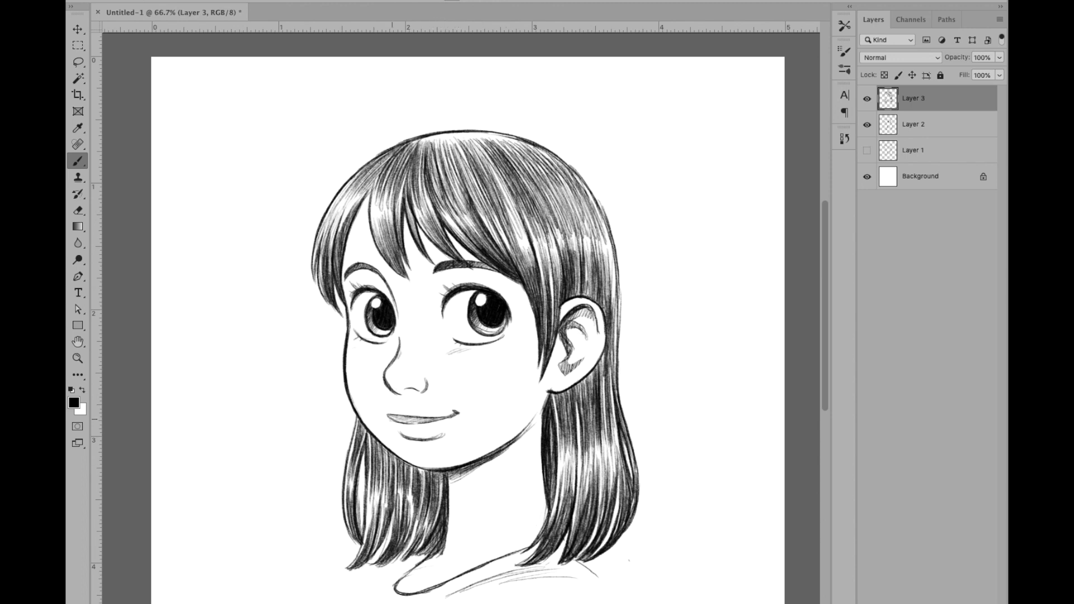
Step: Brush faint white highlight streaks across the bangs and the right-side hair strands
{"action": "scroll", "coordinate": [619, 456], "scroll_direction": "down", "scroll_amount": 3}
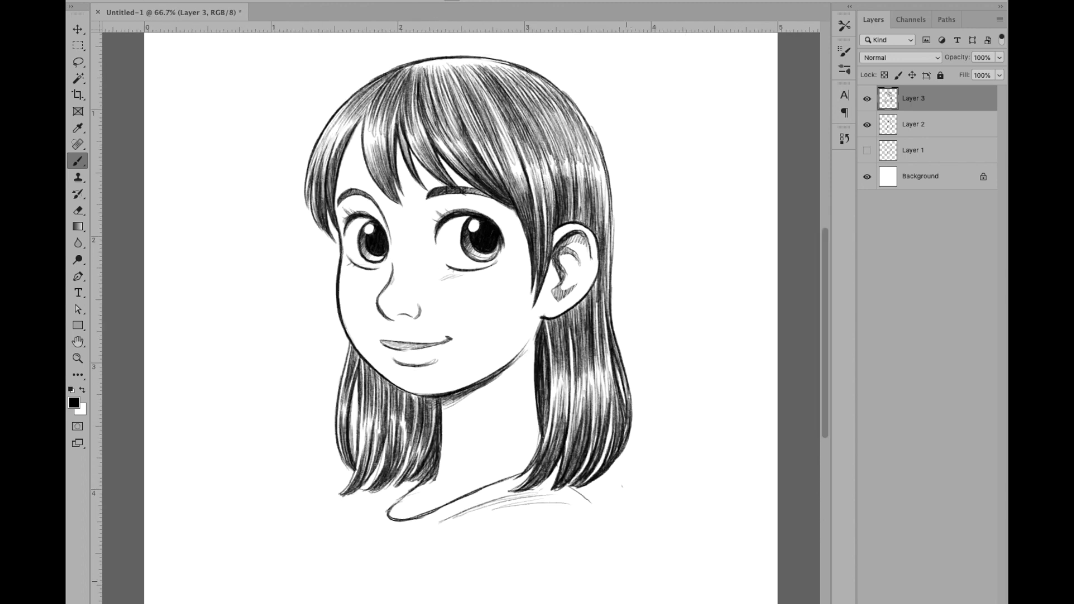
{"action": "scroll", "coordinate": [693, 349], "scroll_direction": "up", "scroll_amount": 3}
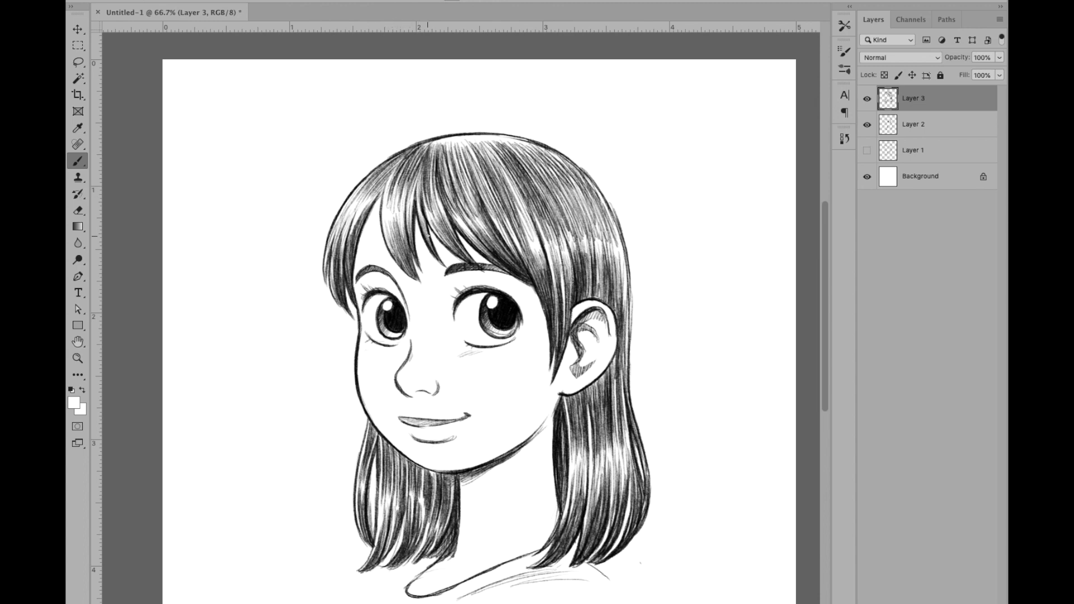
{"action": "mouse_move", "coordinate": [420, 185]}
{"action": "left_mouse_down"}
{"action": "mouse_move", "coordinate": [448, 231]}
{"action": "mouse_move", "coordinate": [496, 253]}
{"action": "mouse_move", "coordinate": [546, 313]}
{"action": "left_mouse_up"}
{"action": "mouse_move", "coordinate": [512, 217]}
{"action": "left_mouse_down"}
{"action": "mouse_move", "coordinate": [547, 288]}
{"action": "mouse_move", "coordinate": [556, 347]}
{"action": "left_mouse_up"}
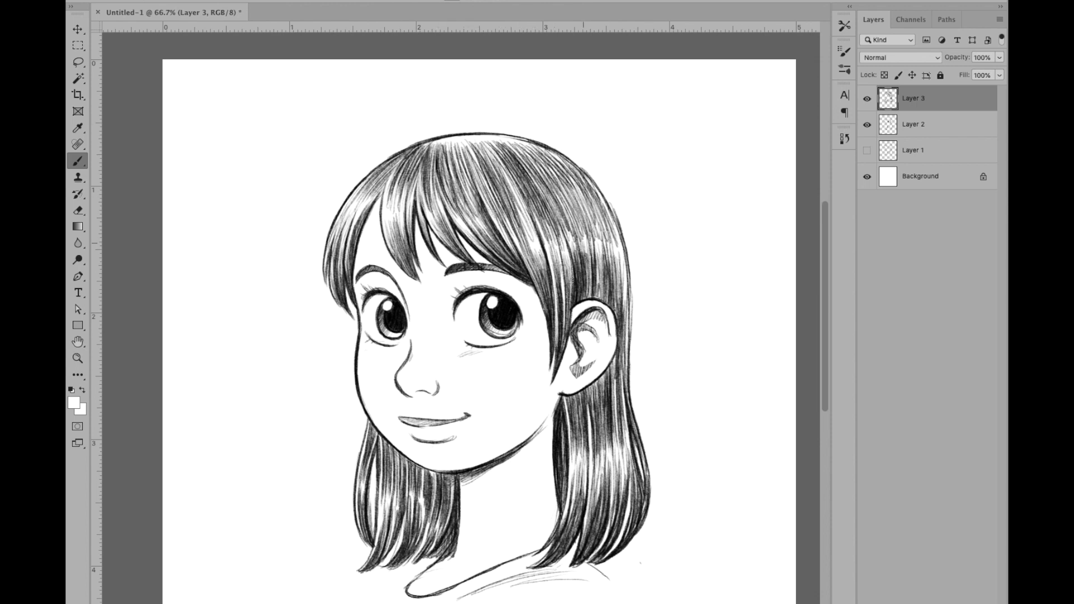
{"action": "left_click_drag", "start_coordinate": [546, 205], "coordinate": [570, 302]}
{"action": "left_click_drag", "start_coordinate": [536, 186], "coordinate": [582, 288]}
{"action": "left_click_drag", "start_coordinate": [604, 204], "coordinate": [622, 275]}
{"action": "left_click_drag", "start_coordinate": [603, 230], "coordinate": [613, 261]}
Step: Highlight the lower-right hair strand and add a new layer for tone shading
{"action": "left_click_drag", "start_coordinate": [564, 517], "coordinate": [538, 564]}
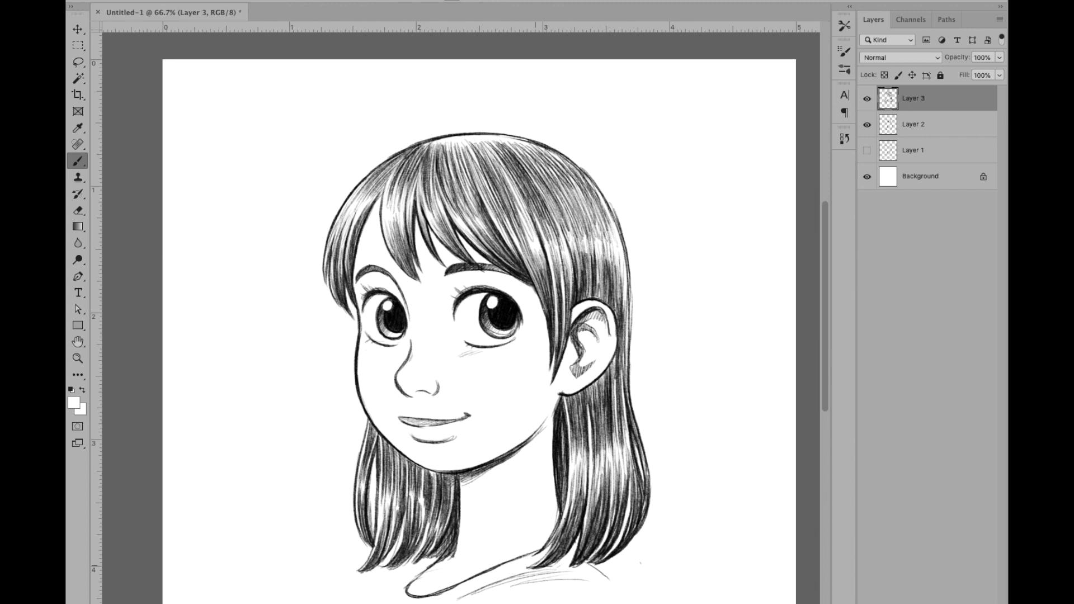
{"action": "left_click_drag", "start_coordinate": [602, 474], "coordinate": [594, 539]}
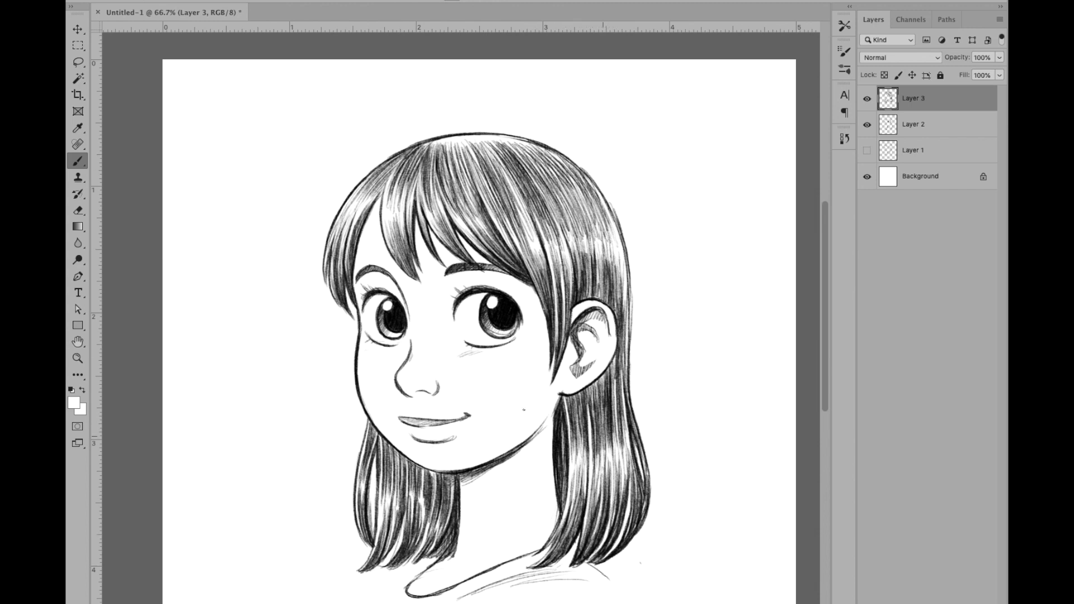
{"action": "key", "text": "ctrl+shift+alt+n"}
Step: Set the new layer to Multiply, pick a mid grey, and shade the right eye and left iris
{"action": "left_click", "coordinate": [900, 57]}
{"action": "left_click", "coordinate": [878, 91]}
{"action": "left_click", "coordinate": [73, 403]}
{"action": "left_click_drag", "start_coordinate": [642, 332], "coordinate": [588, 330]}
{"action": "left_click", "coordinate": [846, 255]}
{"action": "key", "text": "b"}
{"action": "mouse_move", "coordinate": [485, 310]}
{"action": "left_mouse_down"}
{"action": "mouse_move", "coordinate": [488, 329]}
{"action": "mouse_move", "coordinate": [503, 326]}
{"action": "left_mouse_up"}
{"action": "left_click_drag", "start_coordinate": [381, 335], "coordinate": [388, 321]}
Step: Shade the top of the hair and the bangs from left to right in grey
{"action": "left_click_drag", "start_coordinate": [452, 267], "coordinate": [506, 270]}
{"action": "mouse_move", "coordinate": [464, 160]}
{"action": "left_mouse_down"}
{"action": "mouse_move", "coordinate": [540, 140]}
{"action": "mouse_move", "coordinate": [408, 151]}
{"action": "mouse_move", "coordinate": [364, 184]}
{"action": "mouse_move", "coordinate": [327, 283]}
{"action": "mouse_move", "coordinate": [334, 305]}
{"action": "left_mouse_up"}
{"action": "mouse_move", "coordinate": [350, 247]}
{"action": "left_mouse_down"}
{"action": "mouse_move", "coordinate": [378, 188]}
{"action": "mouse_move", "coordinate": [394, 213]}
{"action": "left_mouse_up"}
{"action": "left_click_drag", "start_coordinate": [384, 171], "coordinate": [411, 263]}
{"action": "left_click_drag", "start_coordinate": [403, 151], "coordinate": [408, 223]}
{"action": "mouse_move", "coordinate": [429, 138]}
{"action": "left_mouse_down"}
{"action": "mouse_move", "coordinate": [428, 227]}
{"action": "mouse_move", "coordinate": [528, 262]}
{"action": "left_mouse_up"}
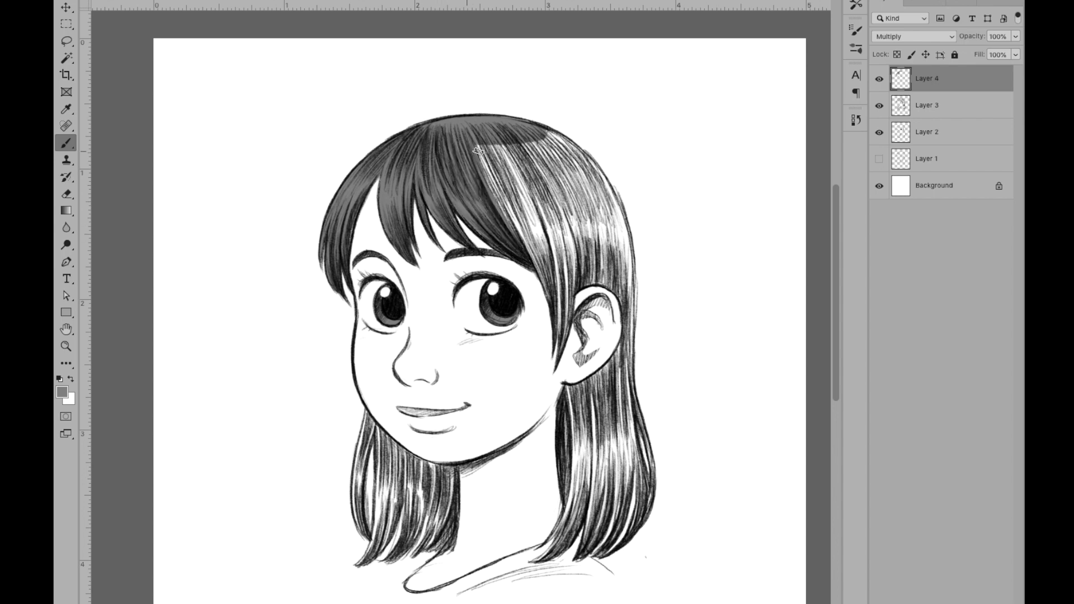
{"action": "left_click_drag", "start_coordinate": [476, 144], "coordinate": [555, 243]}
{"action": "left_click_drag", "start_coordinate": [554, 134], "coordinate": [613, 218]}
Step: Cover the right-side hair highlights in grey, from beside the ear down to the bottom tips
{"action": "left_click_drag", "start_coordinate": [526, 239], "coordinate": [560, 351]}
{"action": "mouse_move", "coordinate": [568, 232]}
{"action": "left_mouse_down"}
{"action": "mouse_move", "coordinate": [556, 353]}
{"action": "mouse_move", "coordinate": [576, 291]}
{"action": "left_mouse_up"}
{"action": "left_click_drag", "start_coordinate": [601, 185], "coordinate": [621, 305]}
{"action": "mouse_move", "coordinate": [610, 268]}
{"action": "left_mouse_down"}
{"action": "mouse_move", "coordinate": [613, 365]}
{"action": "mouse_move", "coordinate": [565, 394]}
{"action": "mouse_move", "coordinate": [587, 498]}
{"action": "left_mouse_up"}
{"action": "mouse_move", "coordinate": [604, 355]}
{"action": "left_mouse_down"}
{"action": "mouse_move", "coordinate": [627, 493]}
{"action": "mouse_move", "coordinate": [649, 475]}
{"action": "left_mouse_up"}
{"action": "mouse_move", "coordinate": [634, 417]}
{"action": "left_mouse_down"}
{"action": "mouse_move", "coordinate": [647, 501]}
{"action": "mouse_move", "coordinate": [621, 525]}
{"action": "mouse_move", "coordinate": [632, 539]}
{"action": "left_mouse_up"}
{"action": "left_click_drag", "start_coordinate": [628, 467], "coordinate": [610, 537]}
{"action": "left_click_drag", "start_coordinate": [615, 486], "coordinate": [582, 557]}
{"action": "left_click_drag", "start_coordinate": [576, 491], "coordinate": [542, 560]}
Step: Cover the remaining highlights in the lower-left hair strands with grey shading
{"action": "left_click_drag", "start_coordinate": [372, 414], "coordinate": [355, 534]}
{"action": "mouse_move", "coordinate": [375, 425]}
{"action": "left_mouse_down"}
{"action": "mouse_move", "coordinate": [412, 463]}
{"action": "mouse_move", "coordinate": [380, 529]}
{"action": "left_mouse_up"}
{"action": "left_click_drag", "start_coordinate": [384, 495], "coordinate": [358, 565]}
{"action": "left_click_drag", "start_coordinate": [417, 473], "coordinate": [389, 565]}
{"action": "mouse_move", "coordinate": [425, 462]}
{"action": "left_mouse_down"}
{"action": "mouse_move", "coordinate": [419, 543]}
{"action": "mouse_move", "coordinate": [423, 516]}
{"action": "left_mouse_up"}
{"action": "left_click_drag", "start_coordinate": [456, 472], "coordinate": [414, 557]}
Step: With a light grey, shade the inner ear, under the nose, the lips and under the jaw
{"action": "left_click", "coordinate": [62, 391]}
{"action": "left_click", "coordinate": [596, 259]}
{"action": "left_click", "coordinate": [888, 234]}
{"action": "mouse_move", "coordinate": [604, 317]}
{"action": "left_mouse_down"}
{"action": "mouse_move", "coordinate": [592, 363]}
{"action": "mouse_move", "coordinate": [617, 310]}
{"action": "left_mouse_up"}
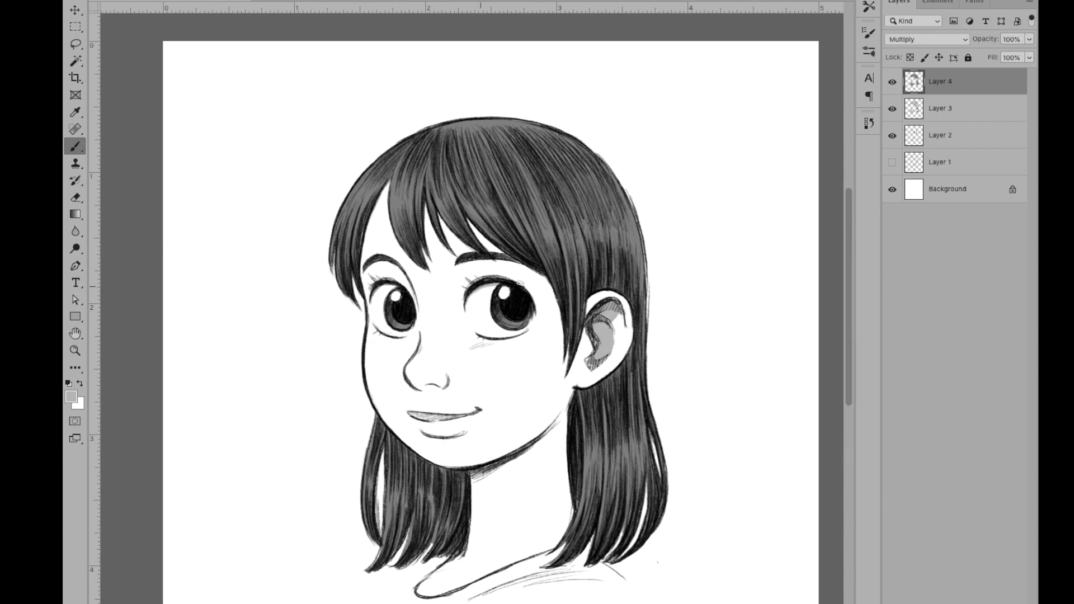
{"action": "left_click_drag", "start_coordinate": [407, 379], "coordinate": [481, 408]}
{"action": "left_click_drag", "start_coordinate": [428, 439], "coordinate": [466, 430]}
{"action": "mouse_move", "coordinate": [472, 484]}
{"action": "left_mouse_down"}
{"action": "mouse_move", "coordinate": [576, 392]}
{"action": "mouse_move", "coordinate": [517, 464]}
{"action": "left_mouse_up"}
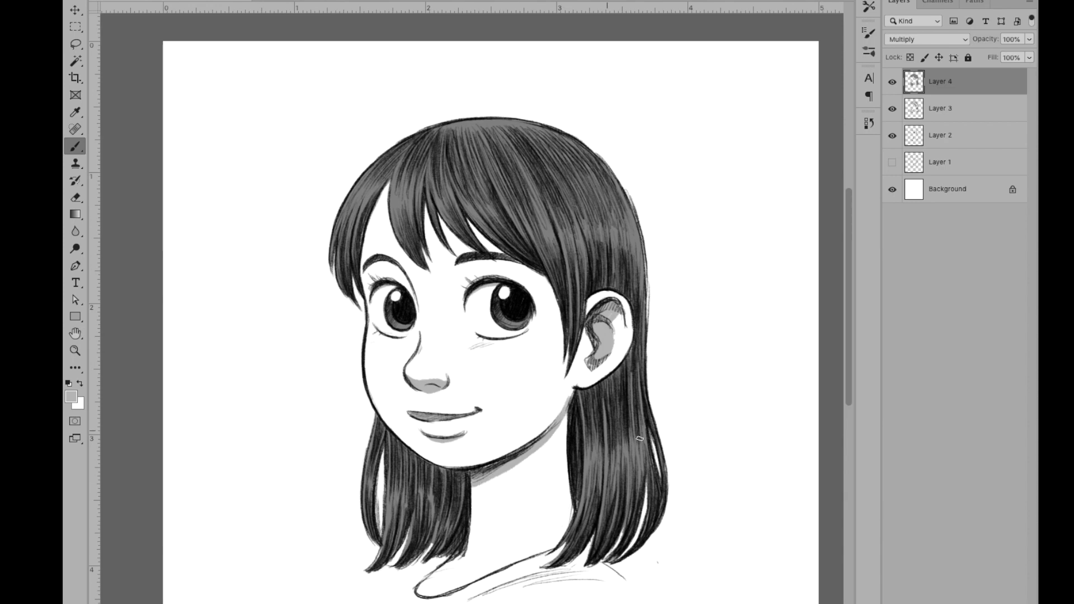
Step: Refine the left bangs edge, right cheek hair edge and ear, then extend the chin and lower-lip shadows
{"action": "left_click_drag", "start_coordinate": [394, 240], "coordinate": [387, 192]}
{"action": "left_click_drag", "start_coordinate": [540, 275], "coordinate": [563, 359]}
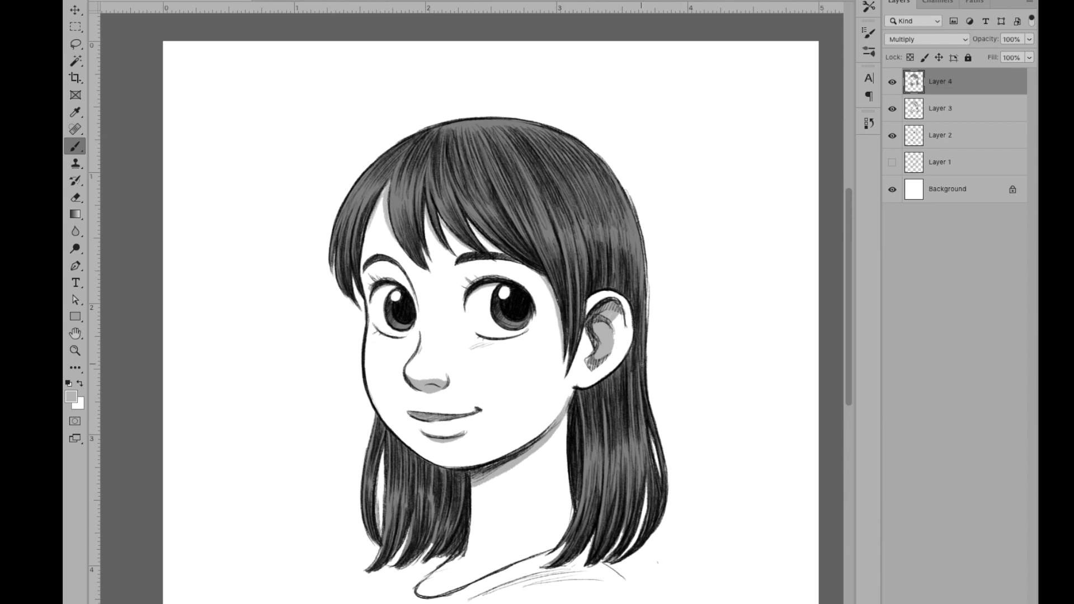
{"action": "mouse_move", "coordinate": [607, 316]}
{"action": "left_mouse_down"}
{"action": "mouse_move", "coordinate": [618, 352]}
{"action": "mouse_move", "coordinate": [601, 344]}
{"action": "mouse_move", "coordinate": [596, 361]}
{"action": "left_mouse_up"}
{"action": "left_click", "coordinate": [71, 396]}
{"action": "left_click", "coordinate": [899, 237]}
{"action": "left_click_drag", "start_coordinate": [477, 490], "coordinate": [545, 447]}
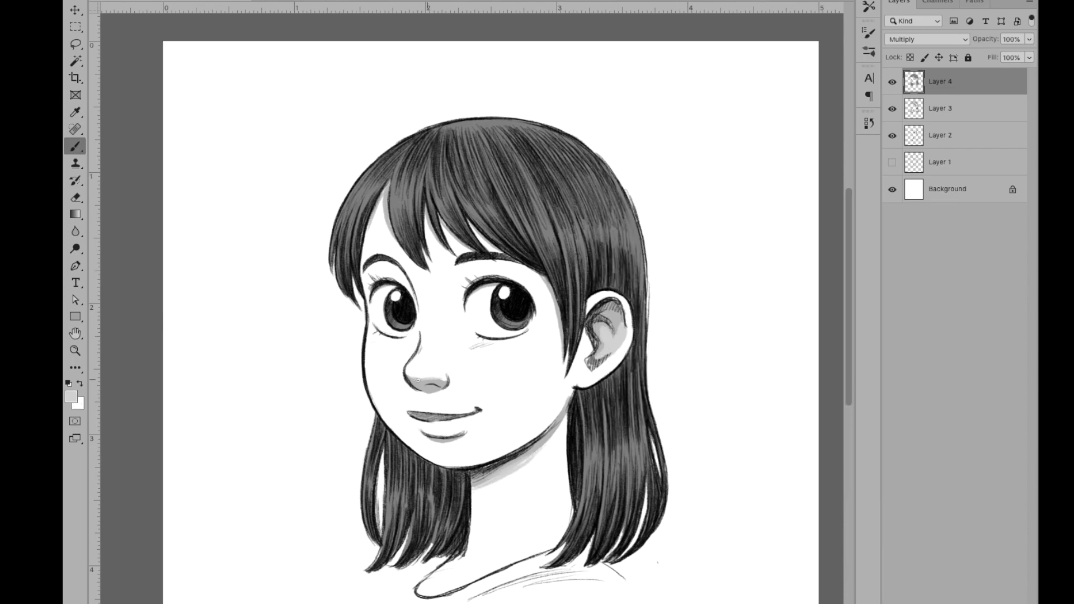
{"action": "left_click_drag", "start_coordinate": [424, 426], "coordinate": [432, 431]}
Step: Sample light and mid greys from the drawing, settling on white as the paint colour
{"action": "left_click", "coordinate": [470, 423], "text": "alt"}
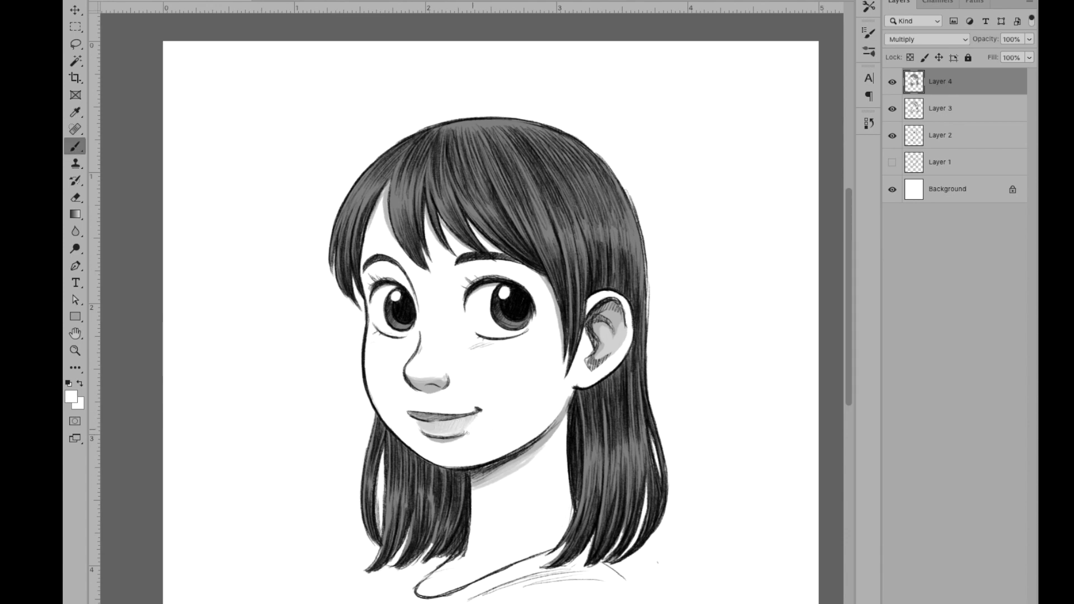
{"action": "left_click", "coordinate": [440, 429], "text": "alt"}
{"action": "left_click", "coordinate": [462, 425], "text": "alt"}
{"action": "left_click", "coordinate": [513, 324], "text": "alt"}
{"action": "left_click", "coordinate": [397, 324], "text": "alt"}
{"action": "left_click", "coordinate": [391, 224], "text": "alt"}
Step: Paint light streaks into the left bangs, left side of the hair and middle bangs
{"action": "left_click_drag", "start_coordinate": [399, 155], "coordinate": [391, 234]}
{"action": "left_click_drag", "start_coordinate": [404, 179], "coordinate": [404, 215]}
{"action": "mouse_move", "coordinate": [421, 174]}
{"action": "left_mouse_down"}
{"action": "mouse_move", "coordinate": [416, 210]}
{"action": "mouse_move", "coordinate": [433, 210]}
{"action": "mouse_move", "coordinate": [396, 223]}
{"action": "left_mouse_up"}
{"action": "mouse_move", "coordinate": [358, 185]}
{"action": "left_mouse_down"}
{"action": "mouse_move", "coordinate": [336, 237]}
{"action": "mouse_move", "coordinate": [356, 215]}
{"action": "left_mouse_up"}
{"action": "left_click_drag", "start_coordinate": [376, 187], "coordinate": [364, 207]}
{"action": "mouse_move", "coordinate": [443, 174]}
{"action": "left_mouse_down"}
{"action": "mouse_move", "coordinate": [433, 221]}
{"action": "mouse_move", "coordinate": [495, 232]}
{"action": "left_mouse_up"}
Step: Paint light streaks across the right bangs, right side of the hair and top of the head
{"action": "left_click_drag", "start_coordinate": [499, 195], "coordinate": [515, 223]}
{"action": "mouse_move", "coordinate": [506, 171]}
{"action": "left_mouse_down"}
{"action": "mouse_move", "coordinate": [528, 241]}
{"action": "mouse_move", "coordinate": [552, 243]}
{"action": "mouse_move", "coordinate": [552, 253]}
{"action": "left_mouse_up"}
{"action": "left_click_drag", "start_coordinate": [522, 208], "coordinate": [568, 296]}
{"action": "mouse_move", "coordinate": [567, 223]}
{"action": "left_mouse_down"}
{"action": "mouse_move", "coordinate": [576, 281]}
{"action": "mouse_move", "coordinate": [585, 268]}
{"action": "left_mouse_up"}
{"action": "left_click_drag", "start_coordinate": [551, 171], "coordinate": [576, 225]}
{"action": "mouse_move", "coordinate": [438, 127]}
{"action": "left_mouse_down"}
{"action": "mouse_move", "coordinate": [499, 120]}
{"action": "mouse_move", "coordinate": [566, 137]}
{"action": "left_mouse_up"}
Step: Sample a light grey from the hair and add faint light strokes to the right hair
{"action": "left_click", "coordinate": [465, 125], "text": "alt"}
{"action": "left_click", "coordinate": [394, 178], "text": "alt"}
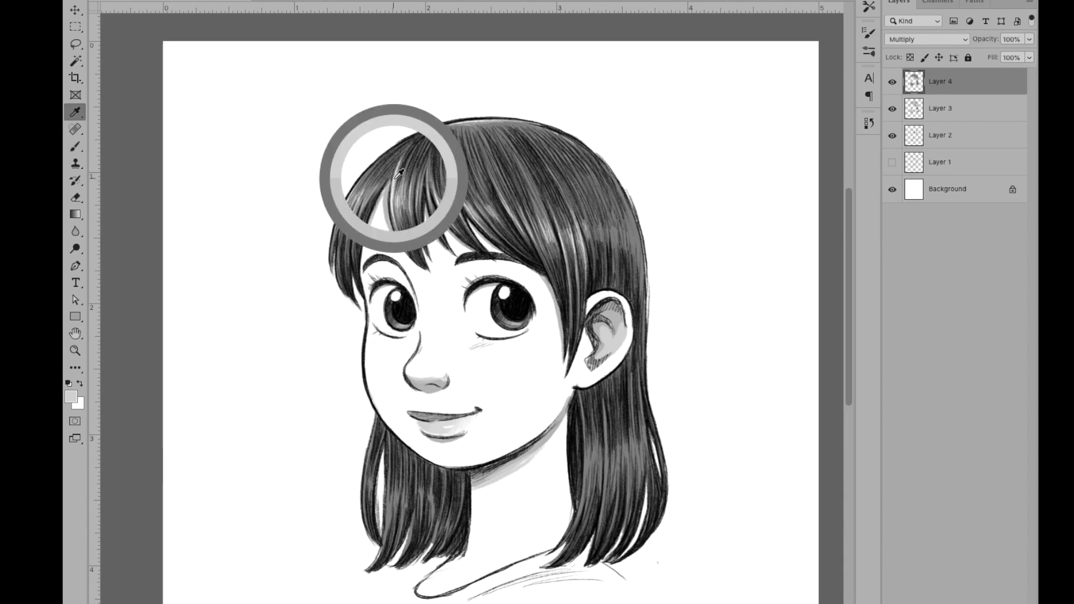
{"action": "left_click_drag", "start_coordinate": [624, 194], "coordinate": [638, 313]}
{"action": "mouse_move", "coordinate": [630, 224]}
{"action": "left_mouse_down"}
{"action": "mouse_move", "coordinate": [637, 257]}
{"action": "mouse_move", "coordinate": [626, 251]}
{"action": "left_mouse_up"}
{"action": "left_click_drag", "start_coordinate": [626, 232], "coordinate": [614, 246]}
{"action": "mouse_move", "coordinate": [610, 204]}
{"action": "left_mouse_down"}
{"action": "mouse_move", "coordinate": [622, 258]}
{"action": "mouse_move", "coordinate": [598, 262]}
{"action": "left_mouse_up"}
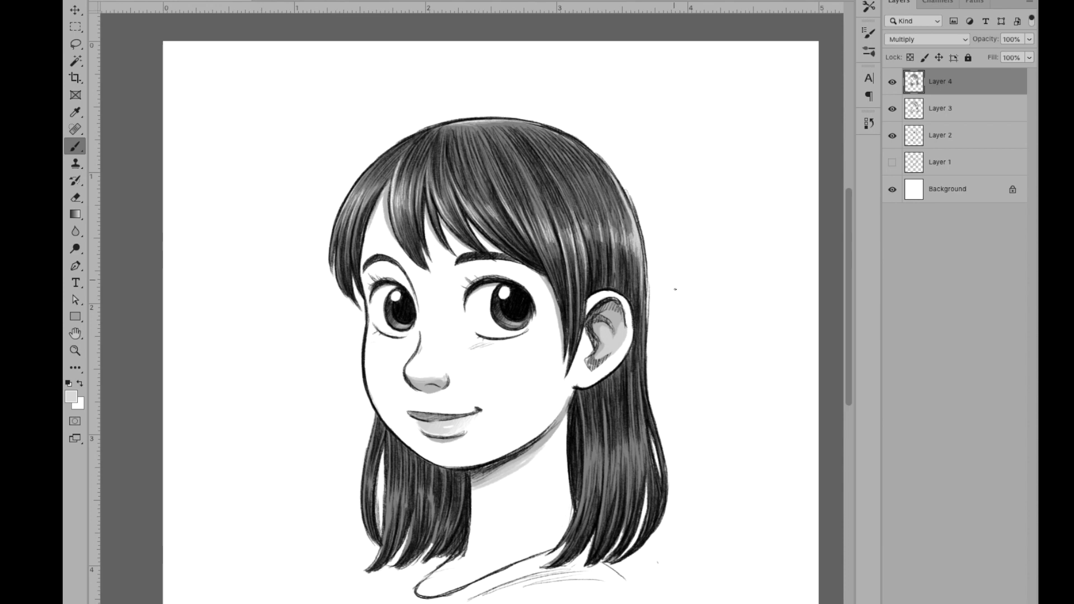
Step: Add light strokes to the left hair strand below the chin
{"action": "mouse_move", "coordinate": [372, 438]}
{"action": "left_mouse_down"}
{"action": "mouse_move", "coordinate": [366, 501]}
{"action": "mouse_move", "coordinate": [387, 535]}
{"action": "left_mouse_up"}
{"action": "left_click_drag", "start_coordinate": [388, 471], "coordinate": [403, 523]}
{"action": "left_click_drag", "start_coordinate": [419, 481], "coordinate": [419, 511]}
{"action": "left_click_drag", "start_coordinate": [413, 518], "coordinate": [410, 544]}
{"action": "left_click_drag", "start_coordinate": [430, 473], "coordinate": [434, 511]}
{"action": "left_click_drag", "start_coordinate": [435, 493], "coordinate": [442, 543]}
Step: Add light strokes to the right hair strand below the ear, then add a new layer for the blush
{"action": "left_click_drag", "start_coordinate": [582, 404], "coordinate": [579, 517]}
{"action": "left_click_drag", "start_coordinate": [583, 501], "coordinate": [569, 534]}
{"action": "mouse_move", "coordinate": [599, 431]}
{"action": "left_mouse_down"}
{"action": "mouse_move", "coordinate": [583, 503]}
{"action": "mouse_move", "coordinate": [600, 526]}
{"action": "left_mouse_up"}
{"action": "left_click_drag", "start_coordinate": [603, 484], "coordinate": [598, 537]}
{"action": "left_click_drag", "start_coordinate": [613, 453], "coordinate": [617, 485]}
{"action": "left_click_drag", "start_coordinate": [621, 435], "coordinate": [631, 490]}
{"action": "left_click_drag", "start_coordinate": [642, 414], "coordinate": [638, 478]}
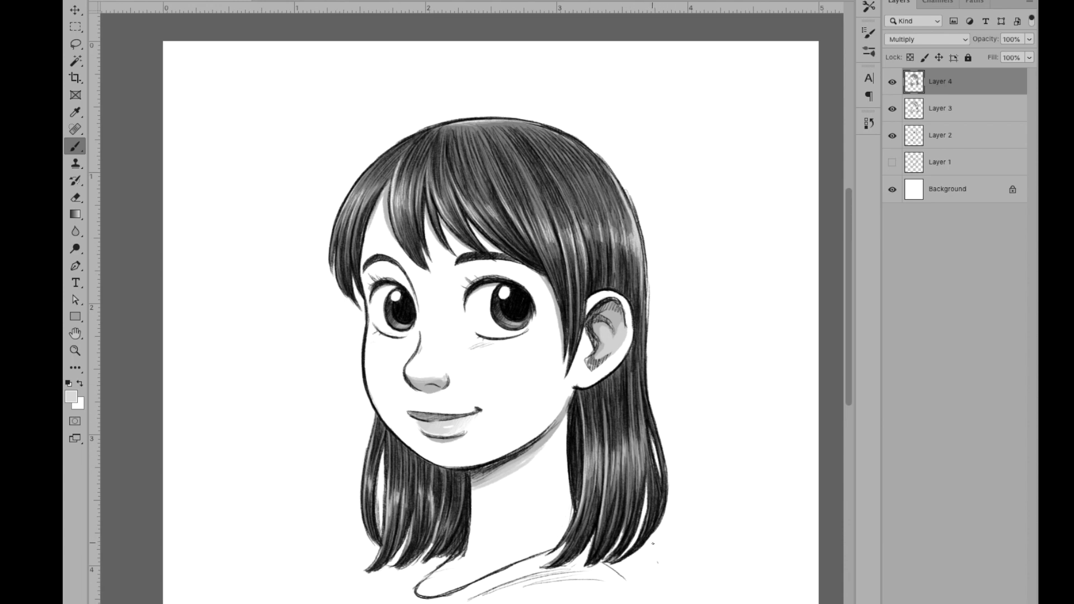
{"action": "key", "text": "ctrl+shift+alt+n"}
Step: Lay a radial grey gradient blush on the right cheek and copy it onto the left cheek
{"action": "key", "text": "g"}
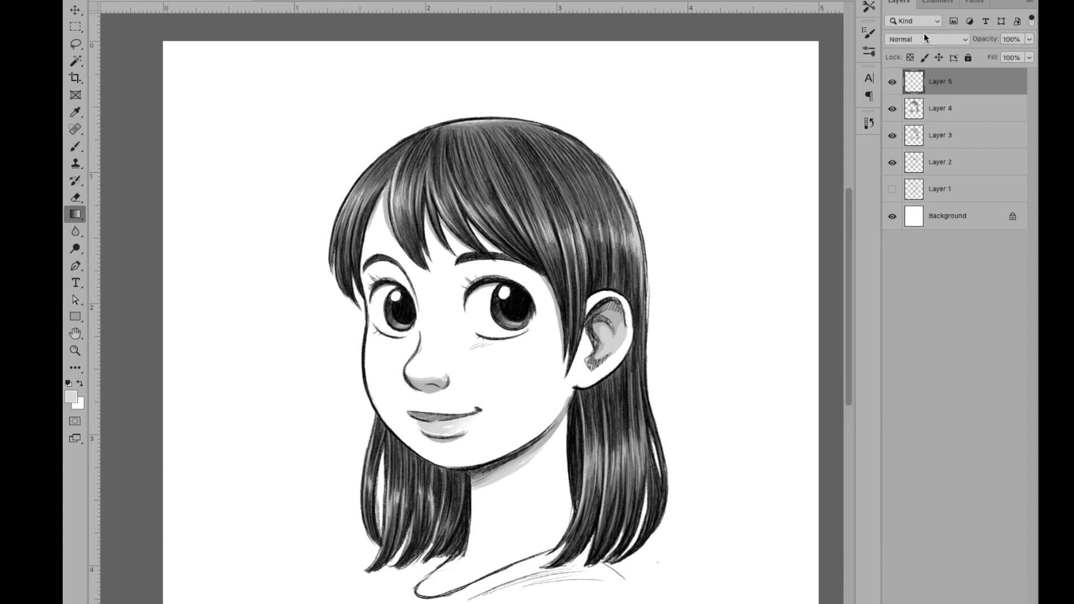
{"action": "scroll", "coordinate": [940, 40], "scroll_direction": "down", "scroll_amount": 3}
{"action": "left_click_drag", "start_coordinate": [507, 366], "coordinate": [568, 354]}
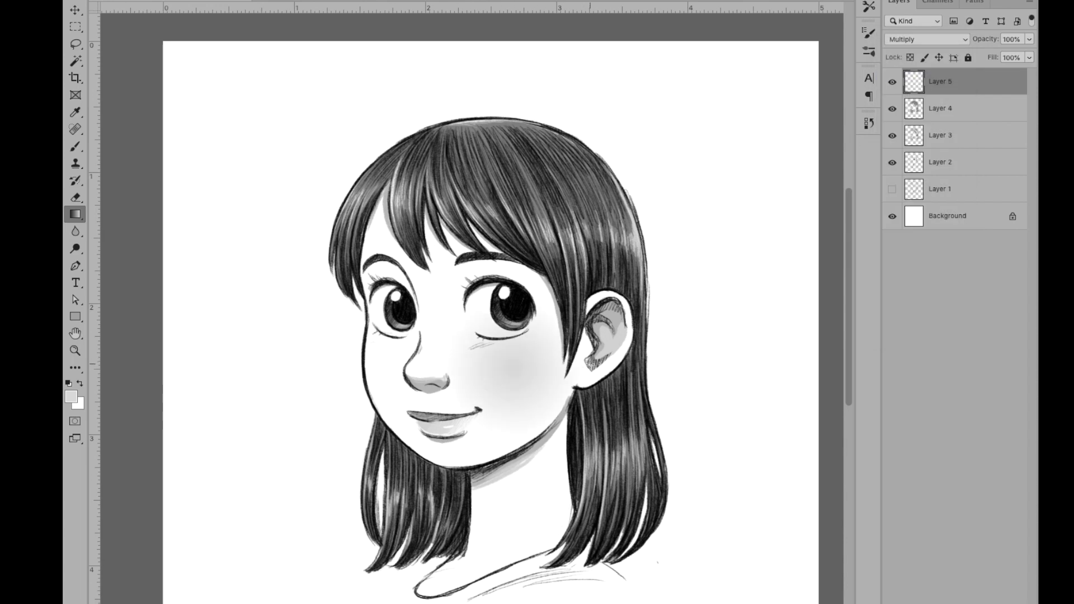
{"action": "key", "text": "v"}
{"action": "key", "text": "ctrl+j"}
{"action": "left_click_drag", "start_coordinate": [503, 389], "coordinate": [389, 384]}
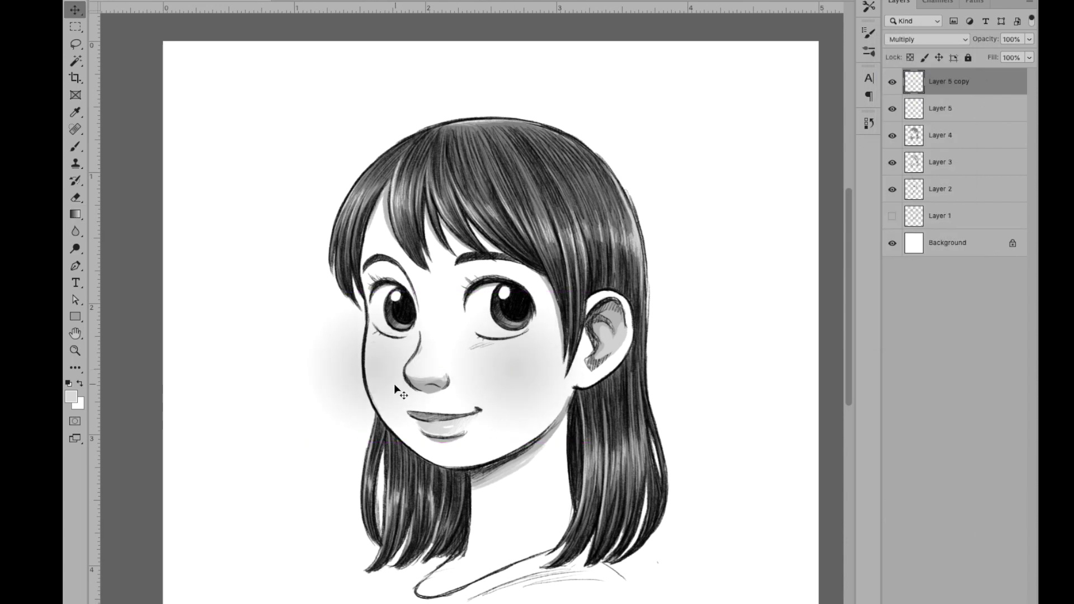
Step: Paint out blush spill on the left cheek, merge the copies, and lower opacity to 60%
{"action": "key", "text": "b"}
{"action": "mouse_move", "coordinate": [343, 291]}
{"action": "left_mouse_down"}
{"action": "mouse_move", "coordinate": [321, 384]}
{"action": "mouse_move", "coordinate": [355, 307]}
{"action": "mouse_move", "coordinate": [401, 330]}
{"action": "left_mouse_up"}
{"action": "key", "text": "ctrl+e"}
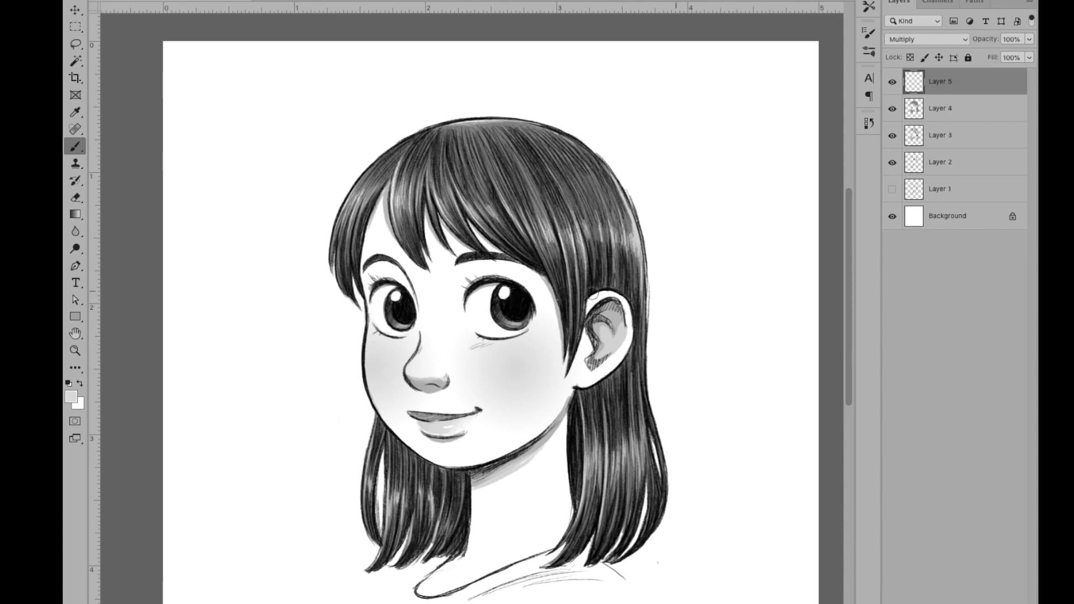
{"action": "left_click", "coordinate": [1029, 39]}
{"action": "left_click_drag", "start_coordinate": [1035, 62], "coordinate": [1007, 62]}
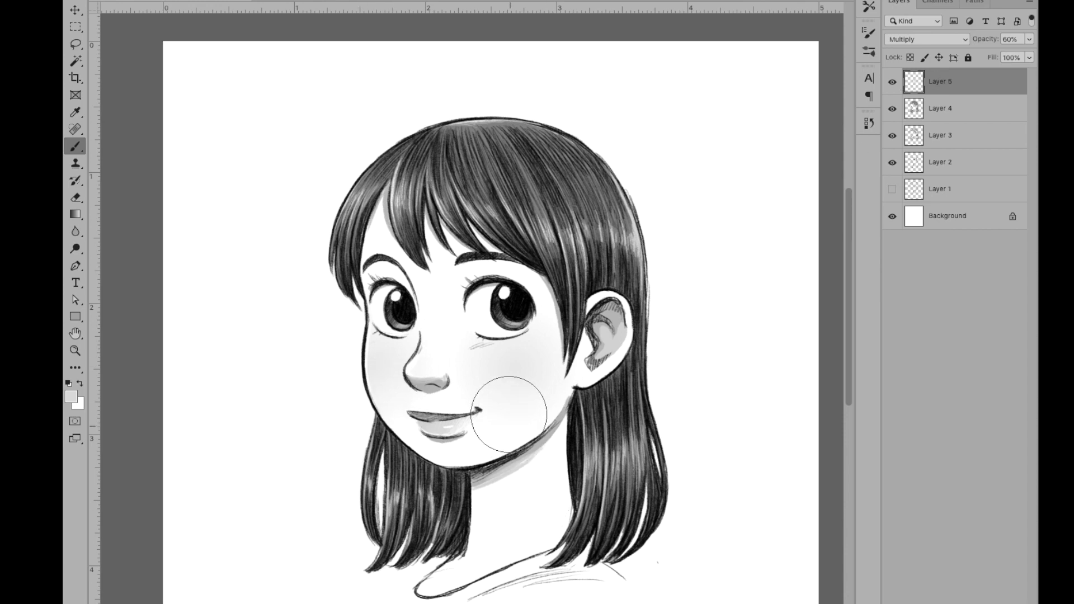
{"action": "left_click", "coordinate": [945, 161]}
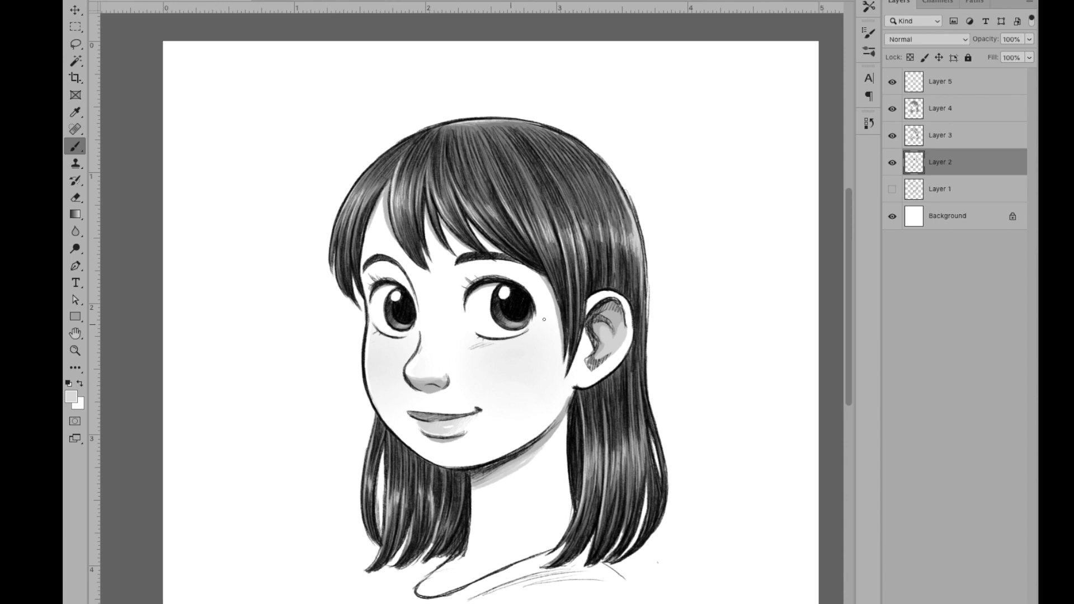
Step: Undo a stray hair stroke, add a new touch-up layer, and sample black as the paint colour
{"action": "key", "text": "ctrl+z"}
{"action": "key", "text": "alt"}
{"action": "left_click", "coordinate": [493, 469], "text": "alt"}
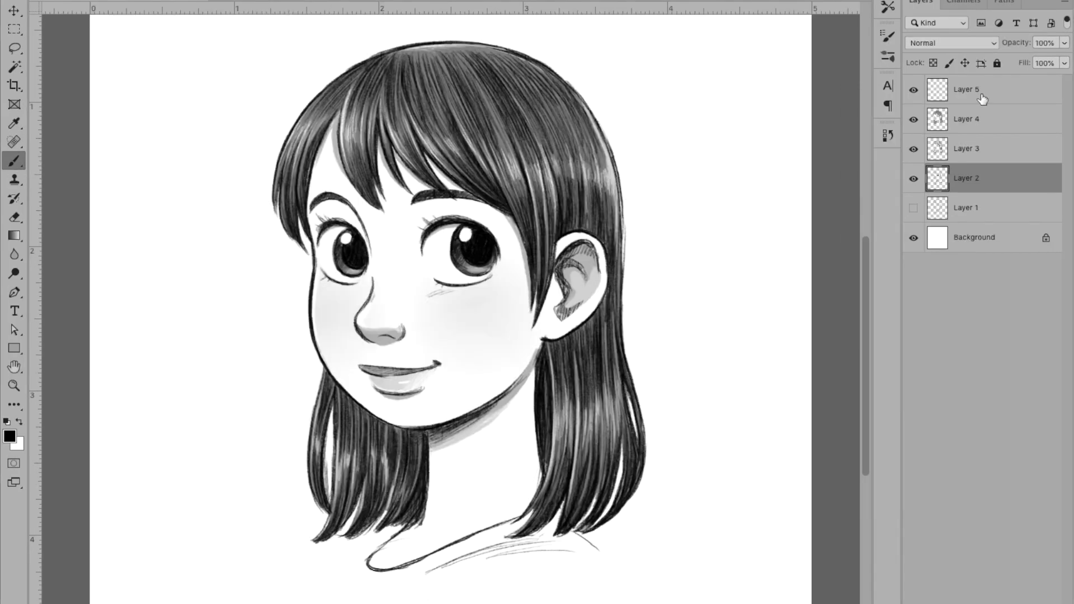
{"action": "key", "text": "ctrl+shift+alt+n"}
{"action": "left_click", "coordinate": [361, 402], "text": "alt"}
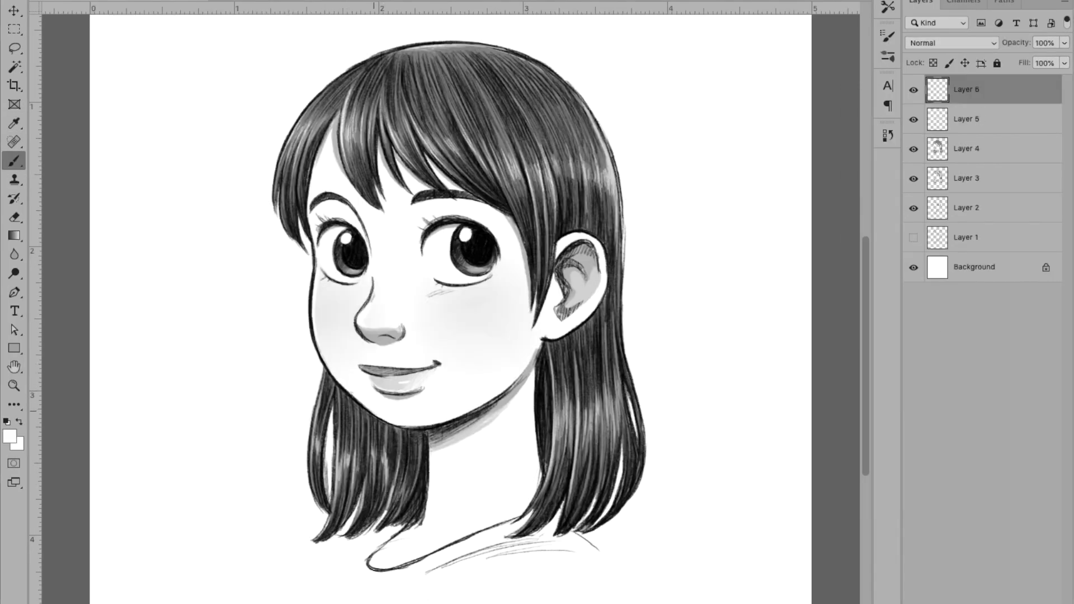
{"action": "left_click", "coordinate": [417, 417], "text": "alt"}
{"action": "left_click", "coordinate": [498, 270], "text": "alt"}
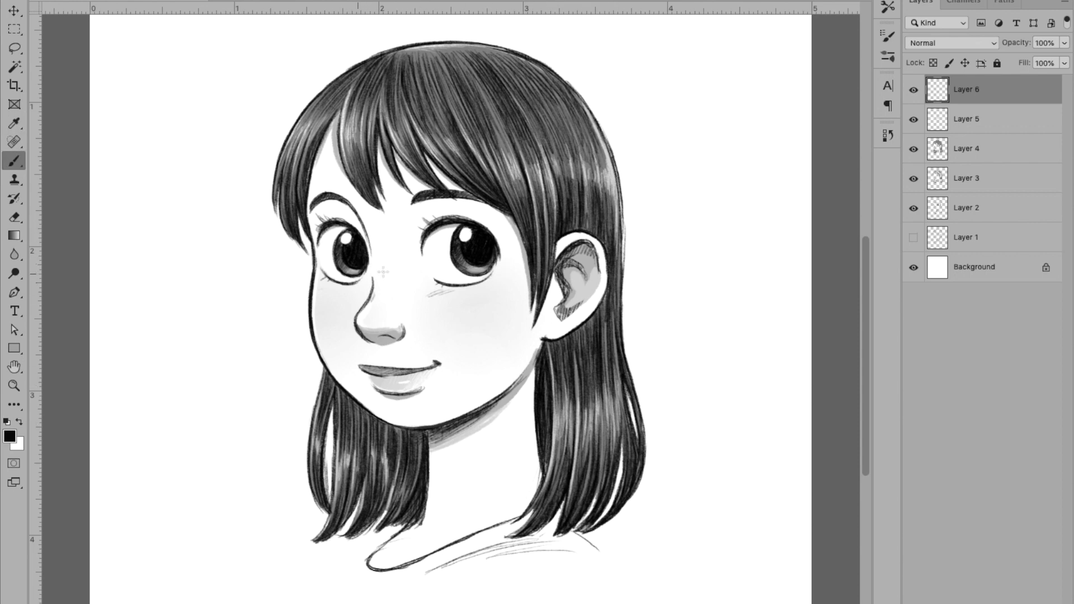
{"action": "key", "text": "x"}
{"action": "left_click", "coordinate": [341, 252], "text": "alt"}
Step: Darken the outer edge of the left eye and the top-left hair outline and strands in black
{"action": "left_click_drag", "start_coordinate": [322, 262], "coordinate": [317, 232]}
{"action": "left_click_drag", "start_coordinate": [327, 81], "coordinate": [395, 47]}
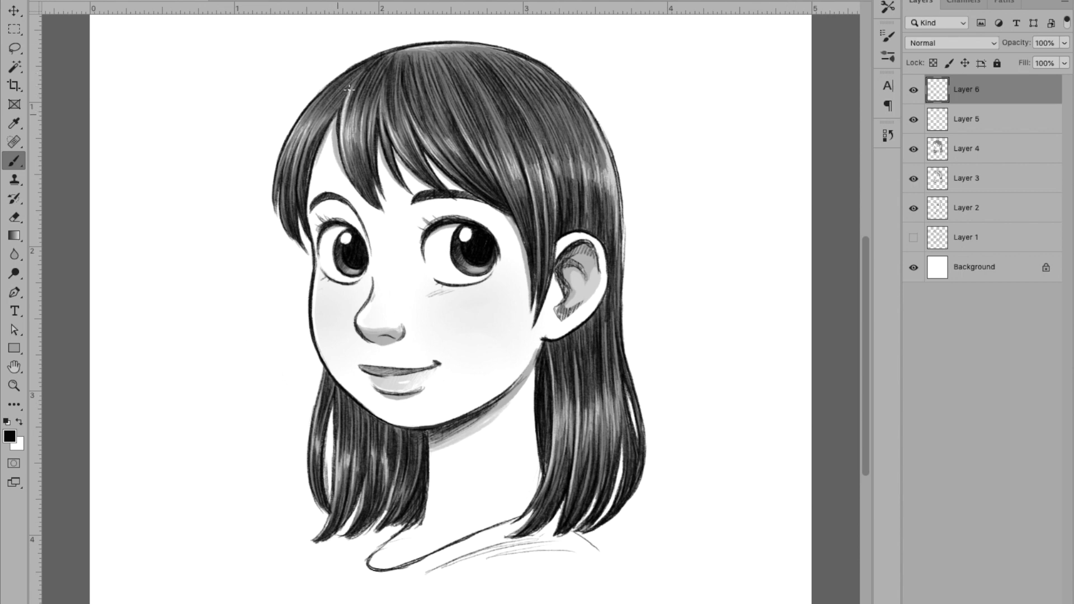
{"action": "mouse_move", "coordinate": [337, 110]}
{"action": "left_mouse_down"}
{"action": "mouse_move", "coordinate": [348, 174]}
{"action": "mouse_move", "coordinate": [384, 215]}
{"action": "left_mouse_up"}
{"action": "left_click_drag", "start_coordinate": [366, 165], "coordinate": [385, 214]}
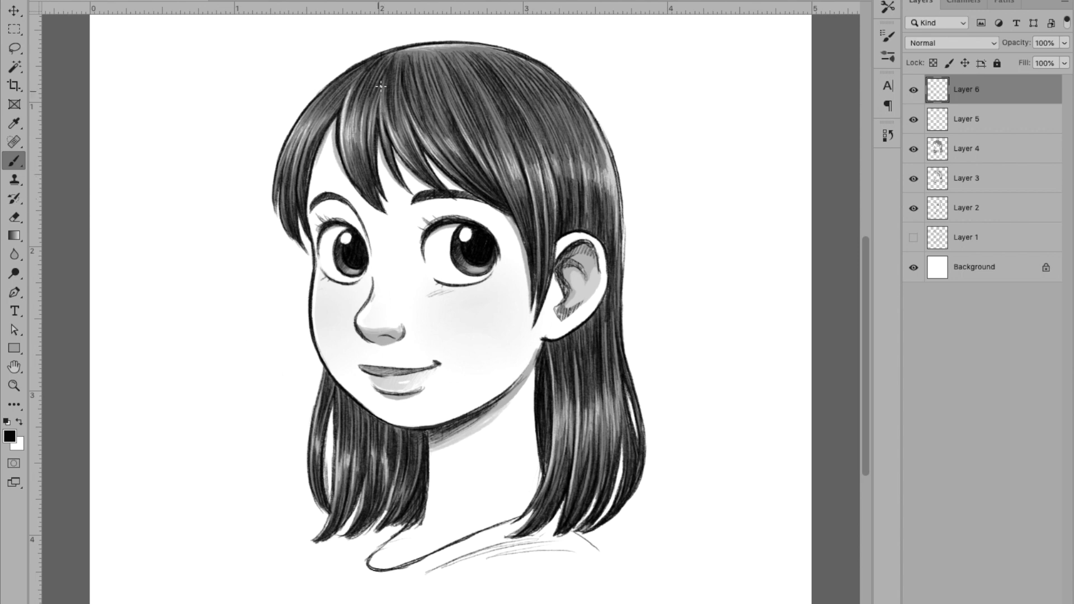
Step: Add a dark stroke inside the upper ear and lighten the shading around the nose with near-white
{"action": "left_click", "coordinate": [566, 246], "text": "alt"}
{"action": "key", "text": "d"}
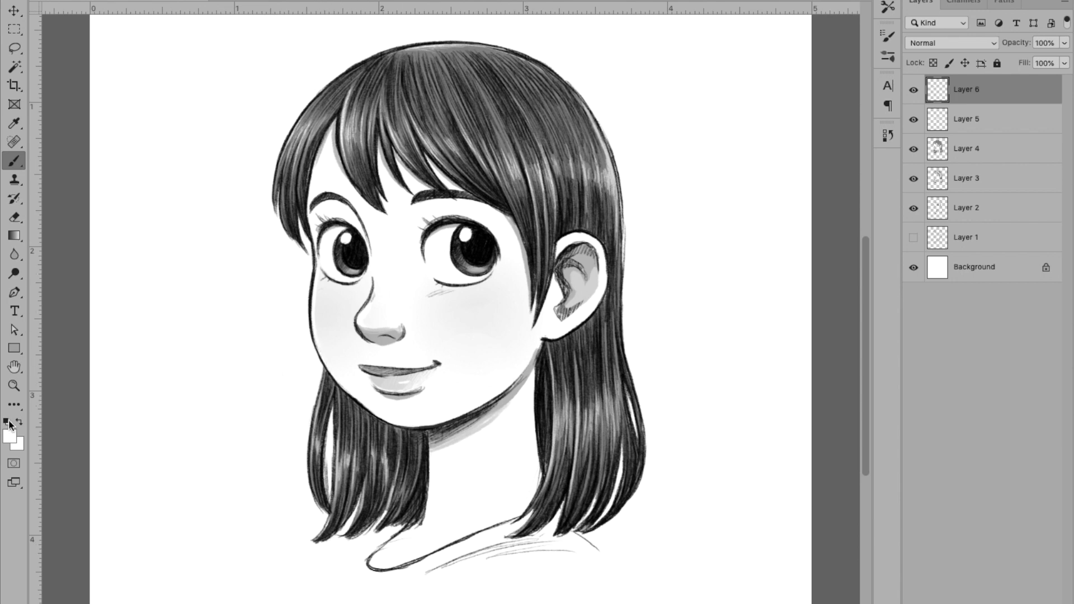
{"action": "left_click", "coordinate": [356, 396], "text": "alt"}
{"action": "key", "text": "d"}
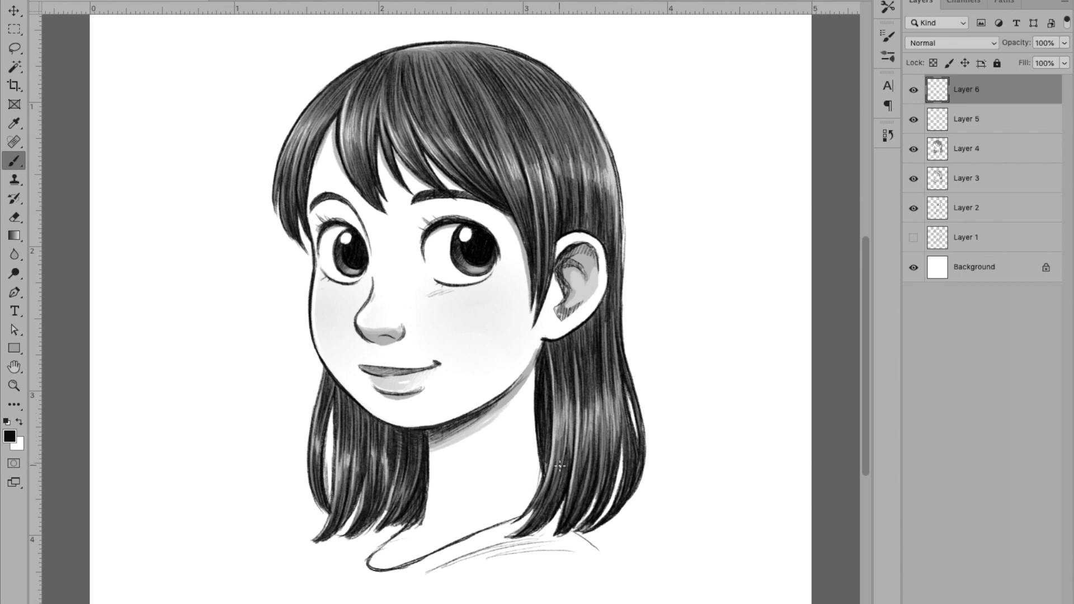
{"action": "left_click_drag", "start_coordinate": [564, 260], "coordinate": [591, 252]}
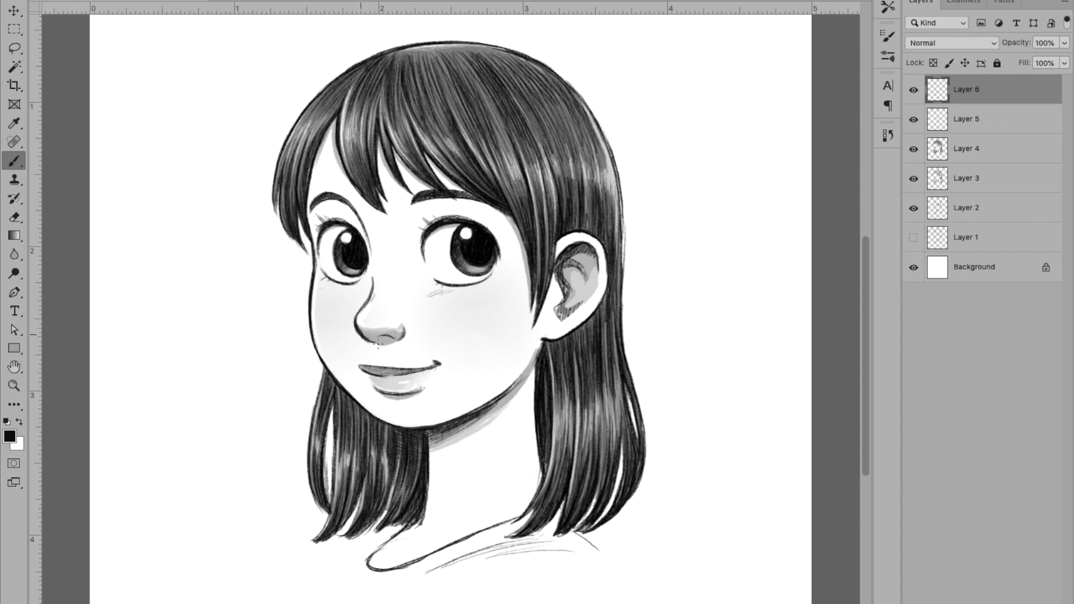
{"action": "left_click", "coordinate": [371, 321], "text": "alt"}
{"action": "left_click_drag", "start_coordinate": [371, 322], "coordinate": [373, 342]}
Step: Select drawing Layers 1–6 and merge them into one layer above the Background
{"action": "key", "text": "ctrl+minus"}
{"action": "key", "text": "d"}
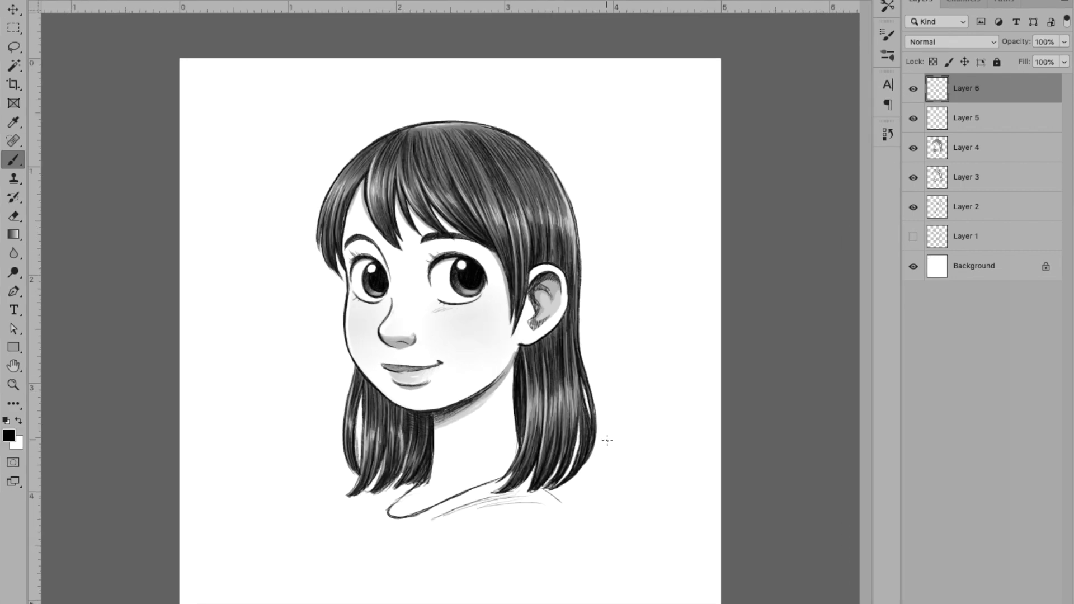
{"action": "left_click", "coordinate": [965, 236], "text": "shift"}
{"action": "key", "text": "ctrl+e"}
{"action": "key", "text": "ctrl+t"}
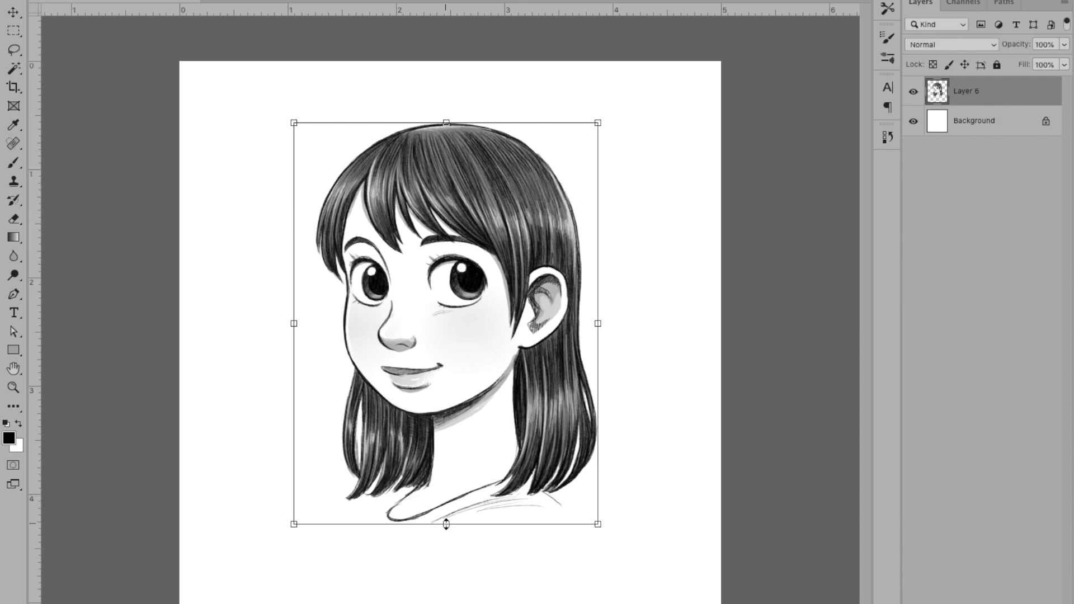
{"action": "key", "text": "Return"}
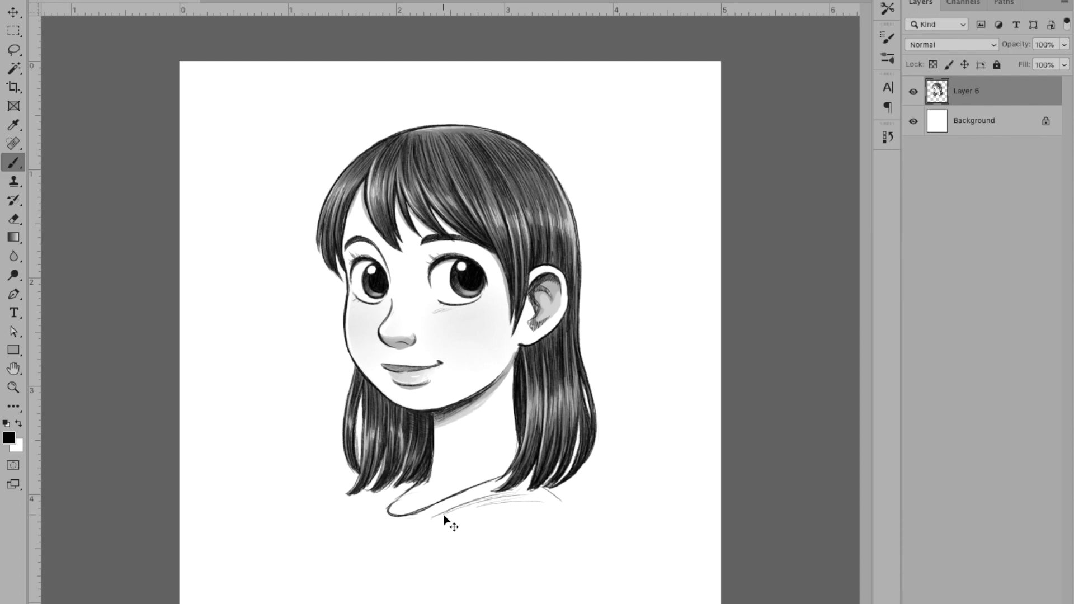